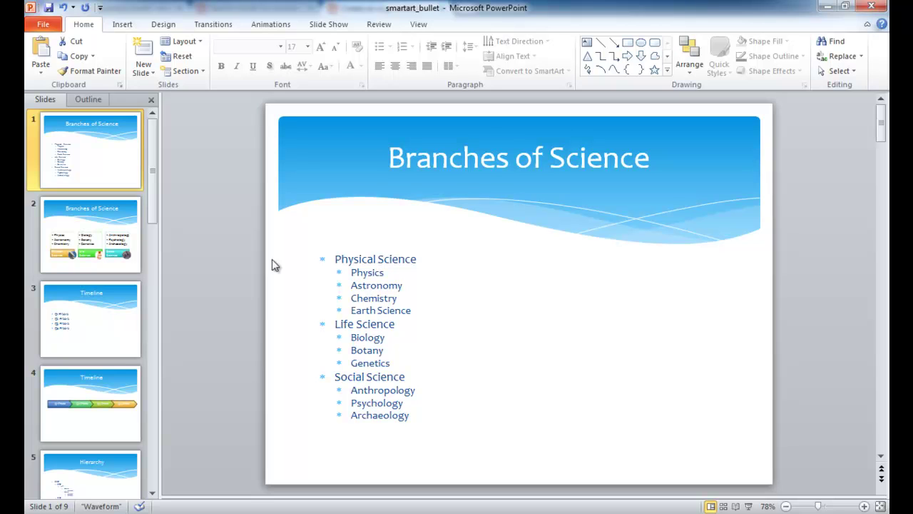
Look through slides 2 to 6 to compare the bulleted lists with their SmartArt versions.
click(137, 251)
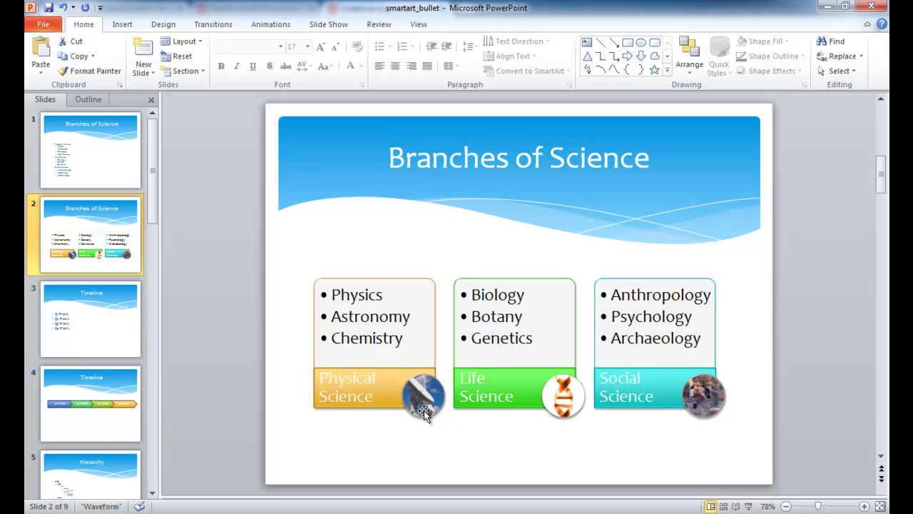
click(129, 348)
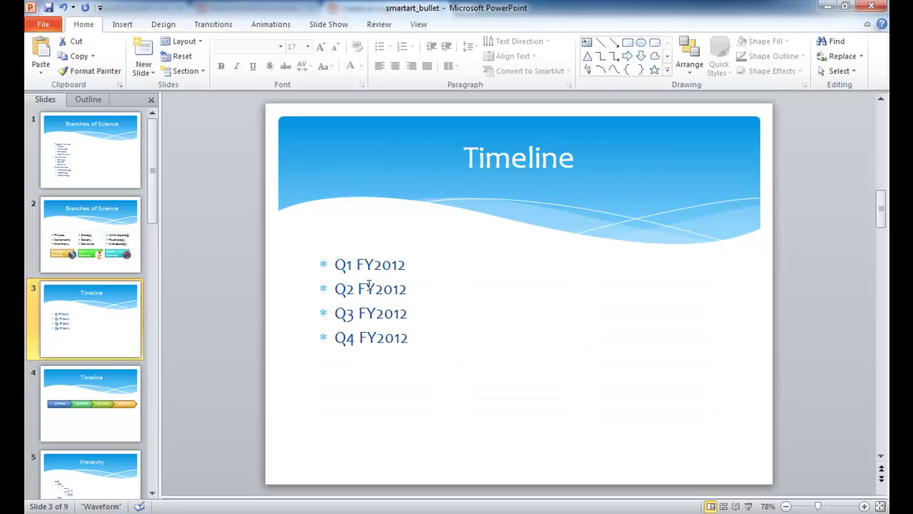
click(122, 426)
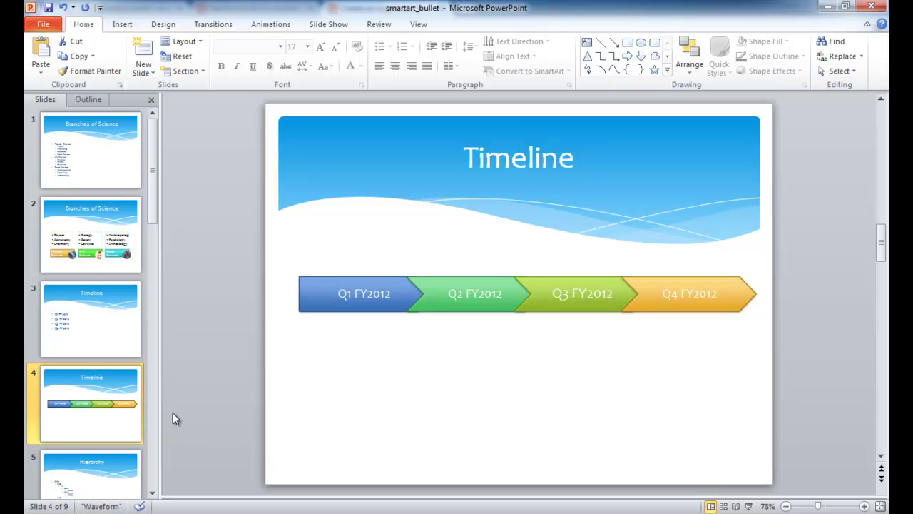
click(122, 479)
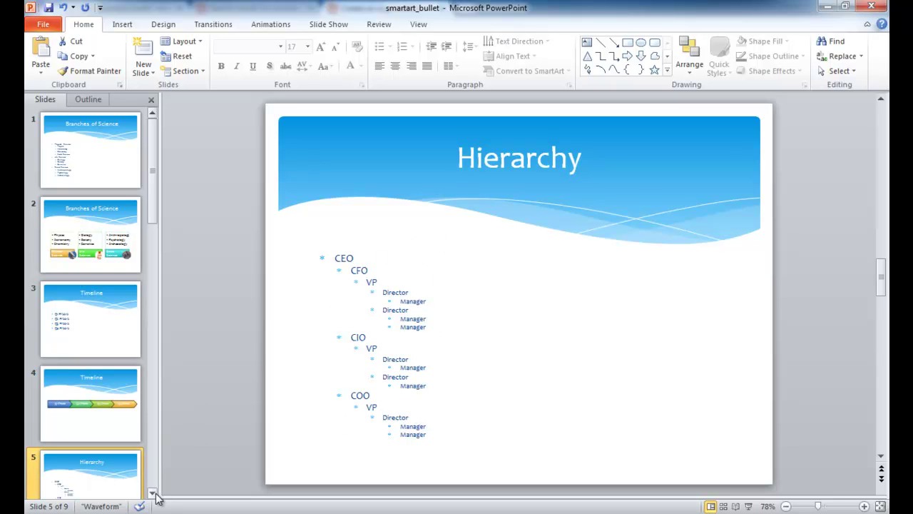
scroll(153, 492, down, 3)
click(125, 337)
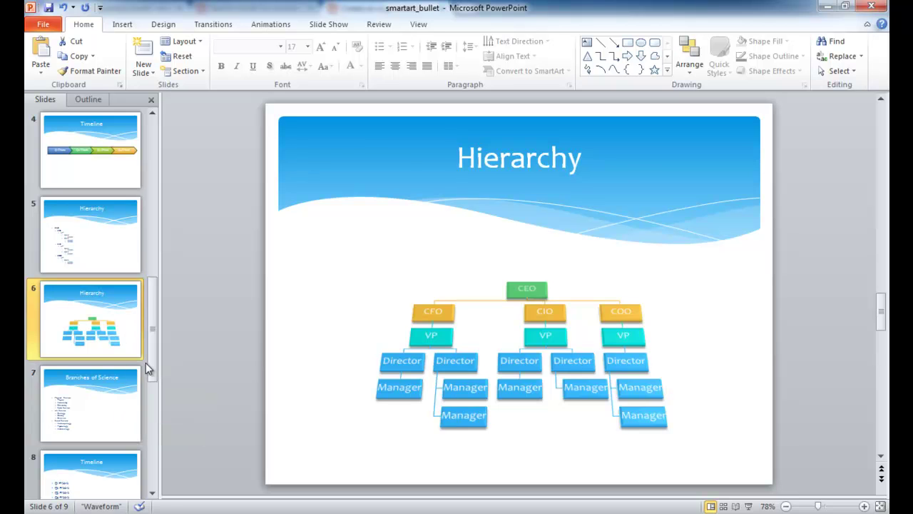
Convert the bulleted list on slide 7, Branches of Science, to a Continuous Picture List SmartArt graphic.
click(105, 409)
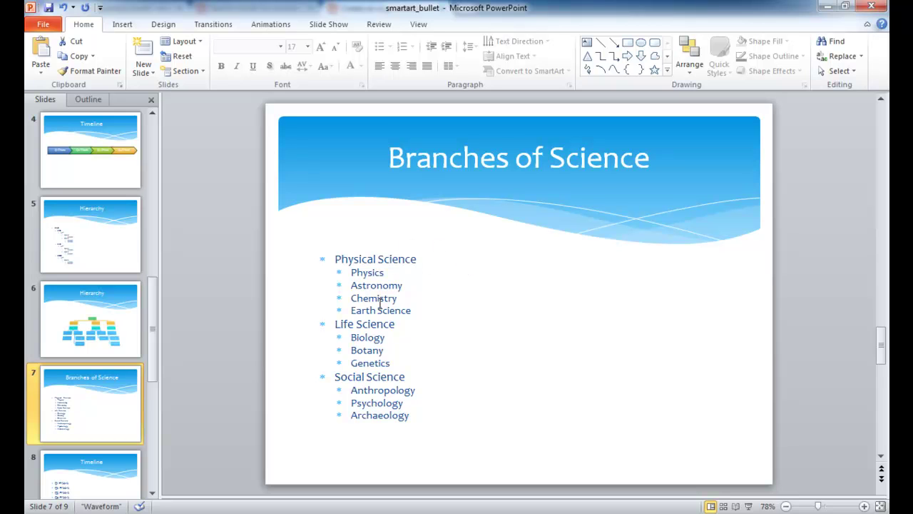
click(365, 258)
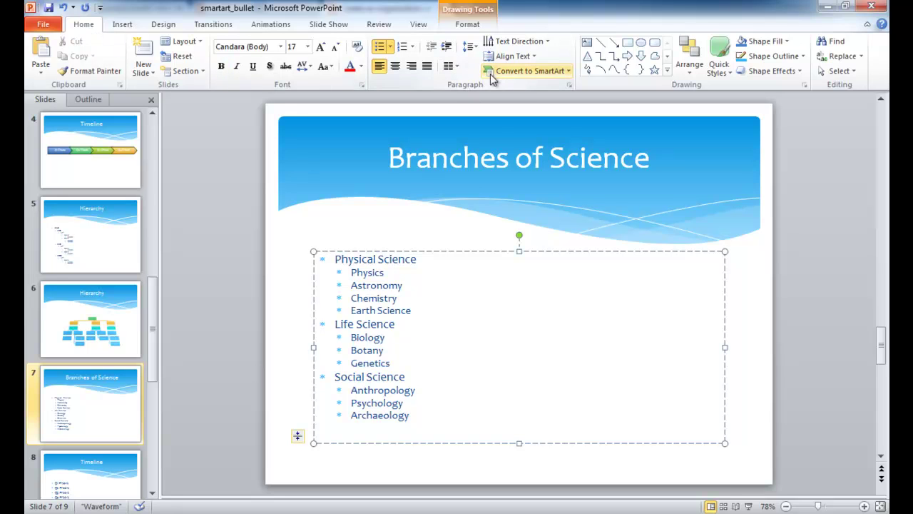
click(563, 73)
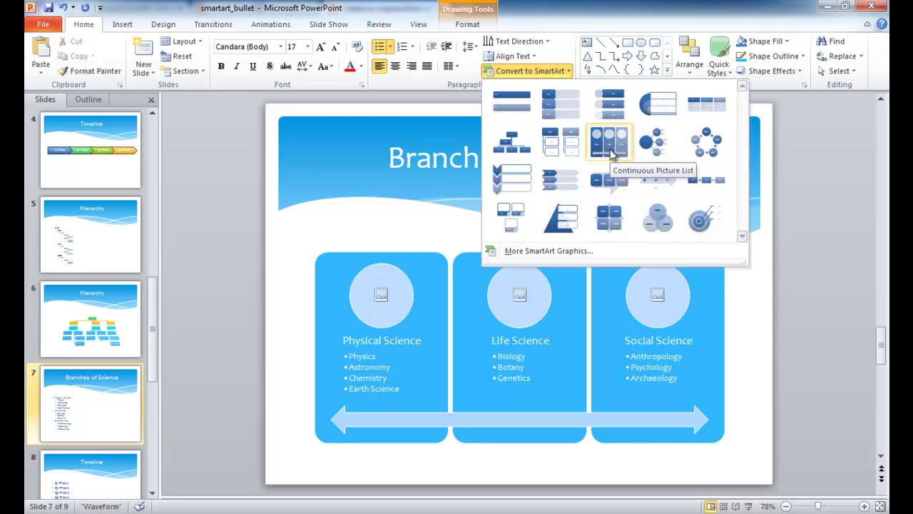
click(610, 142)
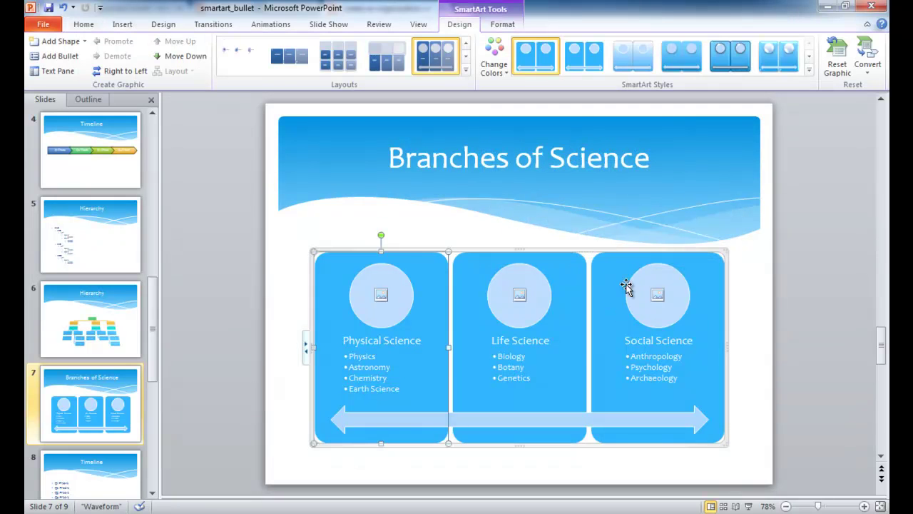
click(747, 311)
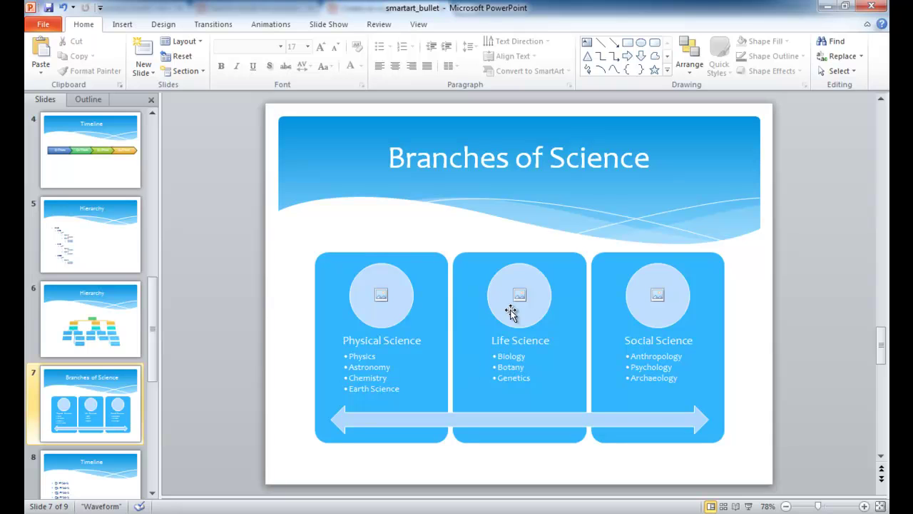
Recolor the Branches of Science SmartArt with the first Colorful scheme and apply the last Best Match for Document style.
click(469, 255)
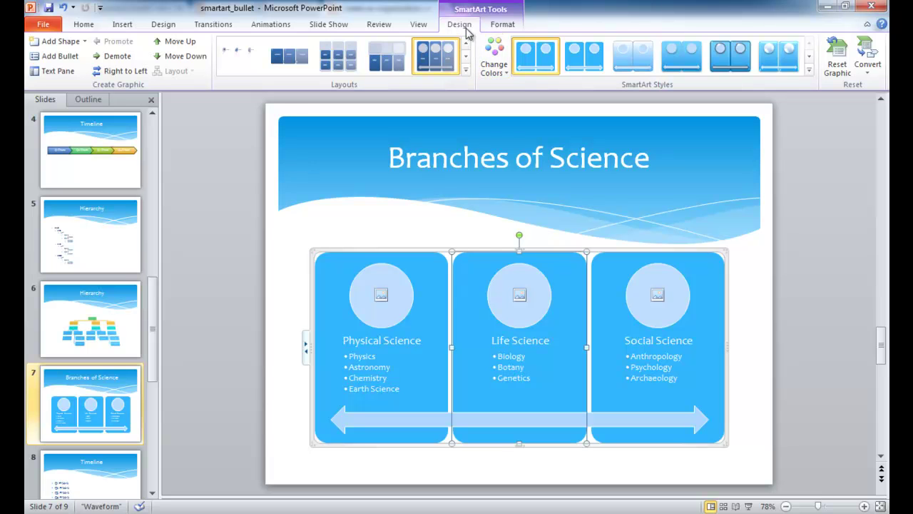
click(494, 64)
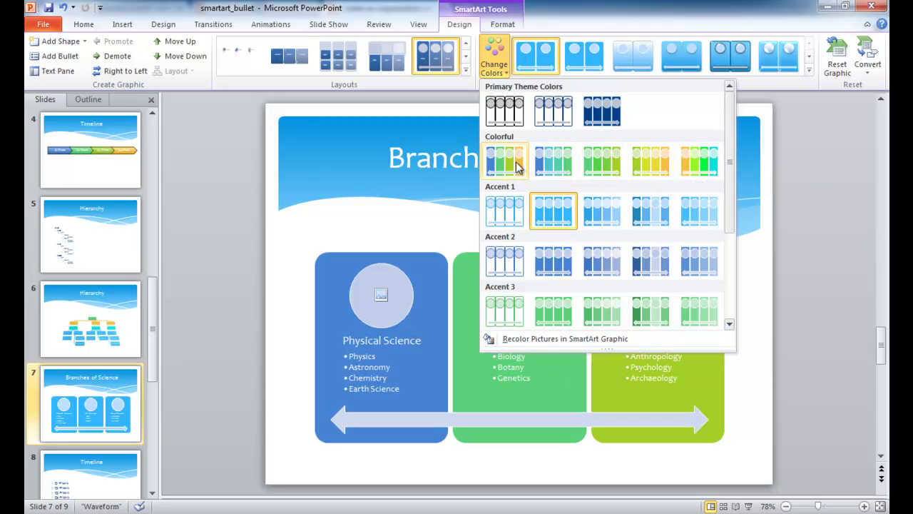
click(517, 166)
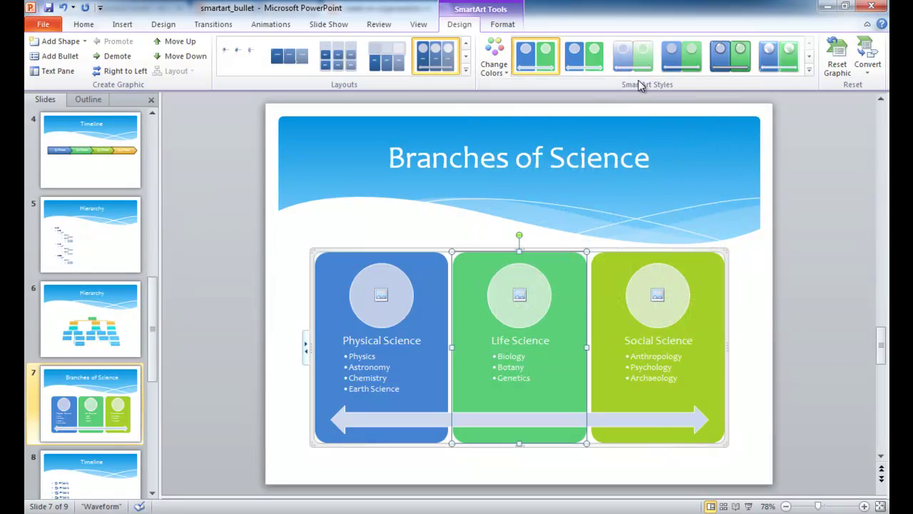
click(809, 71)
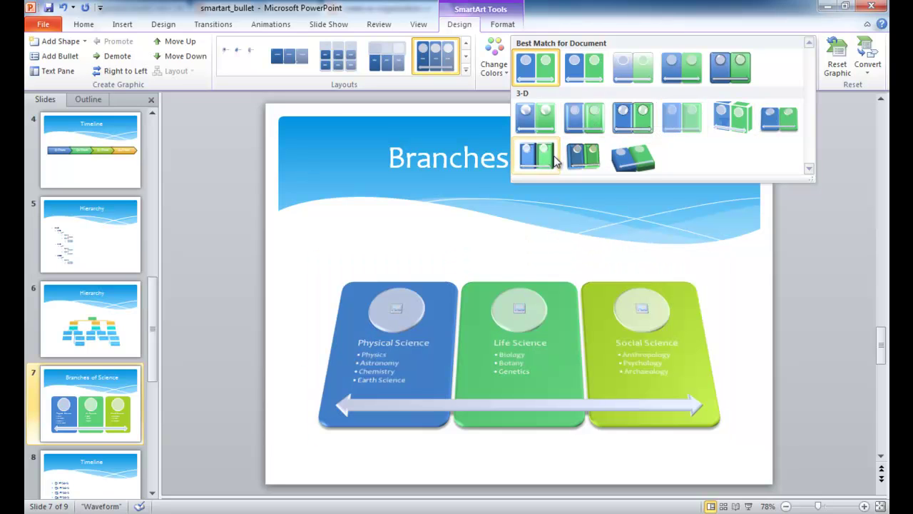
click(733, 69)
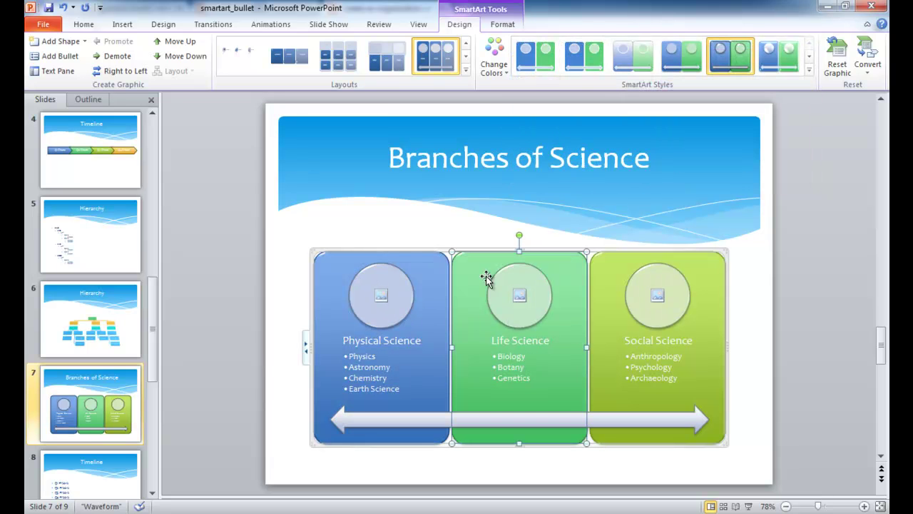
Insert the satellite dish picture MP900255571[1] from Sample Pictures into the Physical Science circle.
click(381, 296)
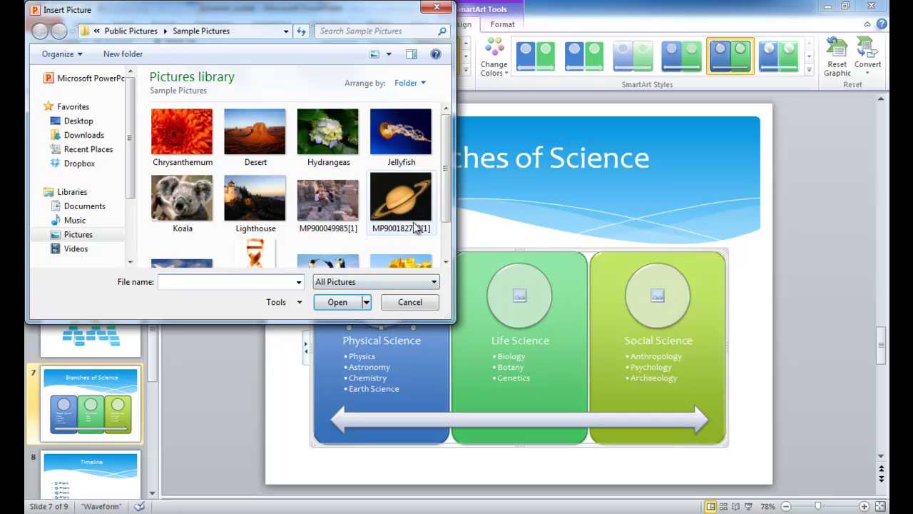
drag(444, 198, 444, 237)
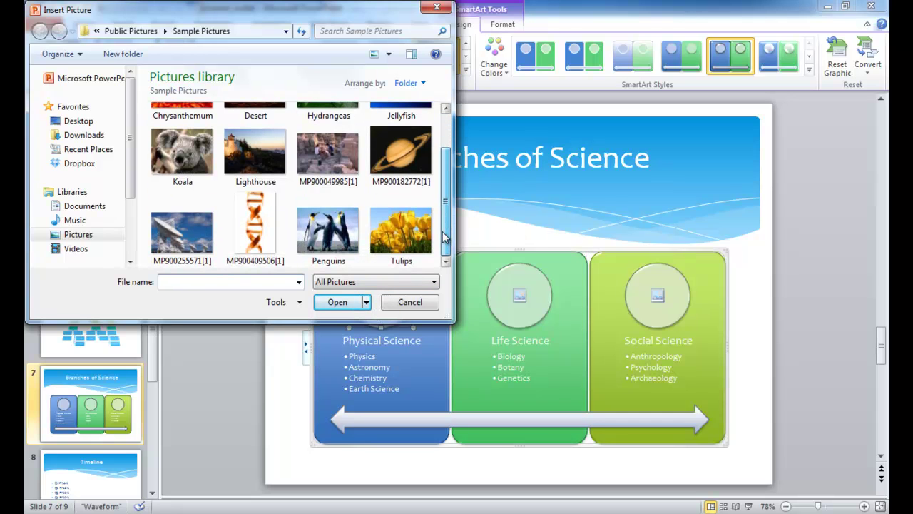
click(193, 244)
click(336, 303)
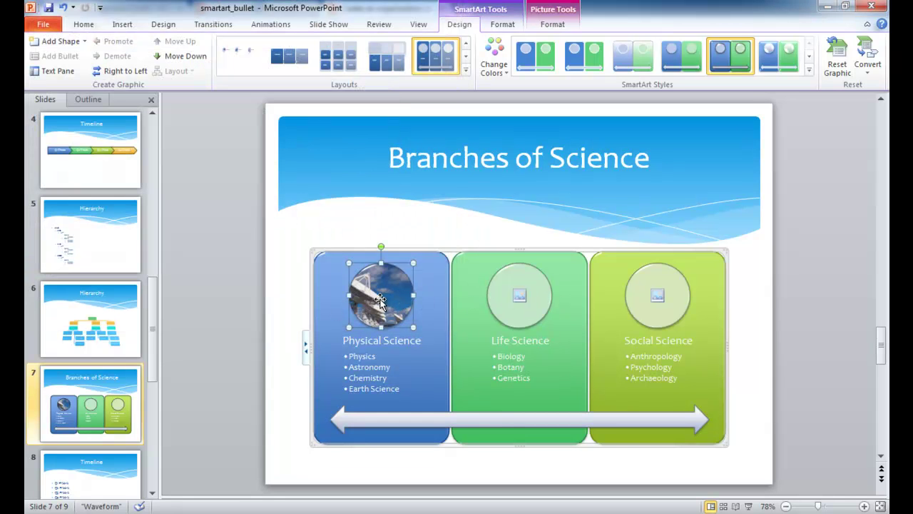
Reposition the dish picture inside the Physical Science circle by lowering the right stretch offset of its picture fill.
right_click(377, 298)
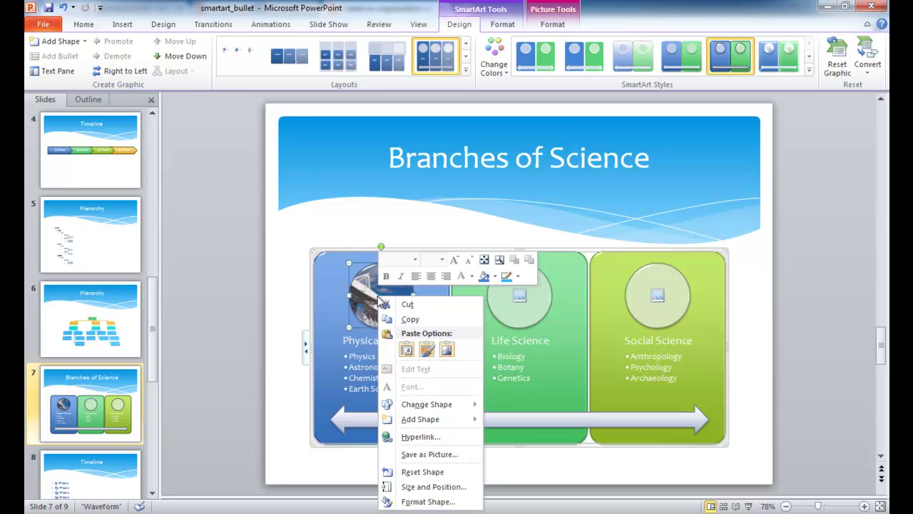
click(424, 501)
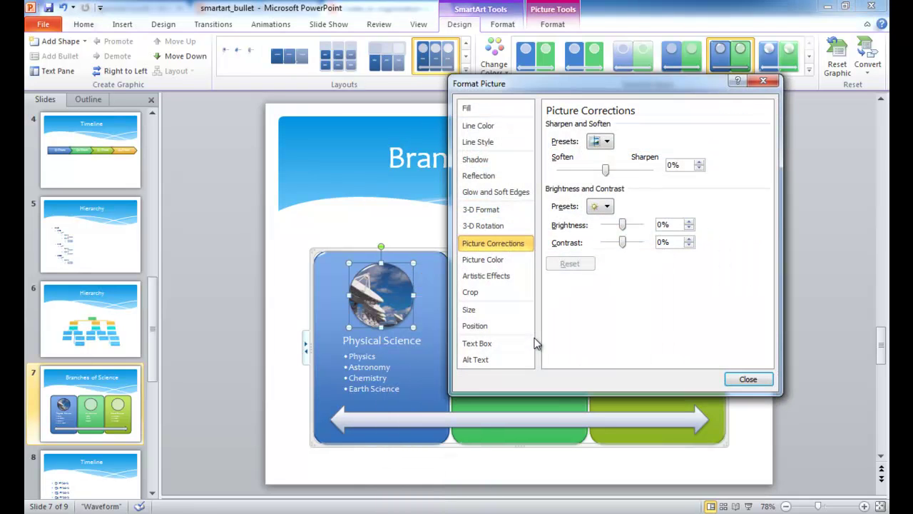
click(484, 113)
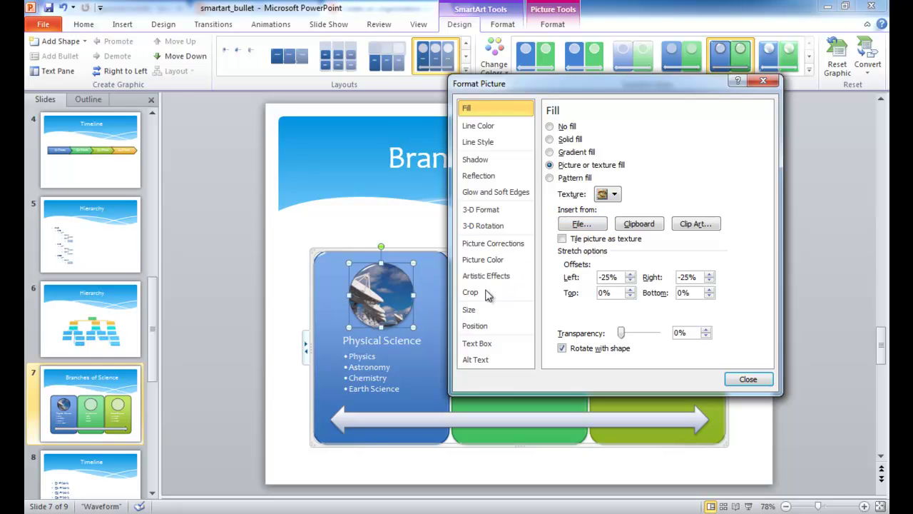
click(710, 275)
click(709, 281)
click(709, 281)
click(709, 281)
click(709, 281)
click(709, 281)
click(709, 281)
click(709, 281)
click(709, 281)
click(709, 281)
click(709, 281)
click(709, 281)
click(709, 281)
click(709, 281)
click(710, 281)
click(710, 281)
click(709, 281)
click(710, 281)
click(709, 281)
click(709, 282)
click(709, 281)
click(709, 282)
click(709, 281)
click(709, 282)
click(710, 281)
click(709, 281)
click(709, 281)
click(746, 379)
Insert the DNA picture MP900409506[1] from Sample Pictures into the Life Science circle.
click(520, 297)
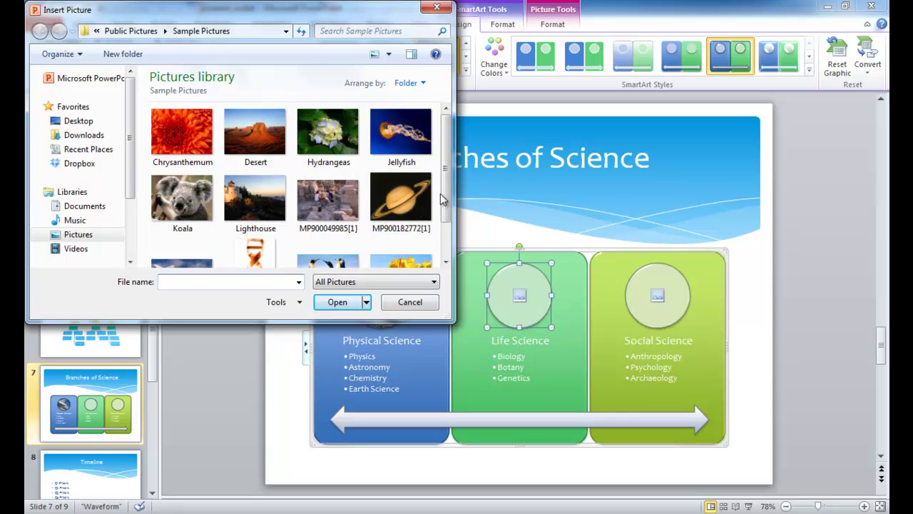
scroll(447, 219, down, 1)
scroll(448, 220, down, 1)
click(284, 243)
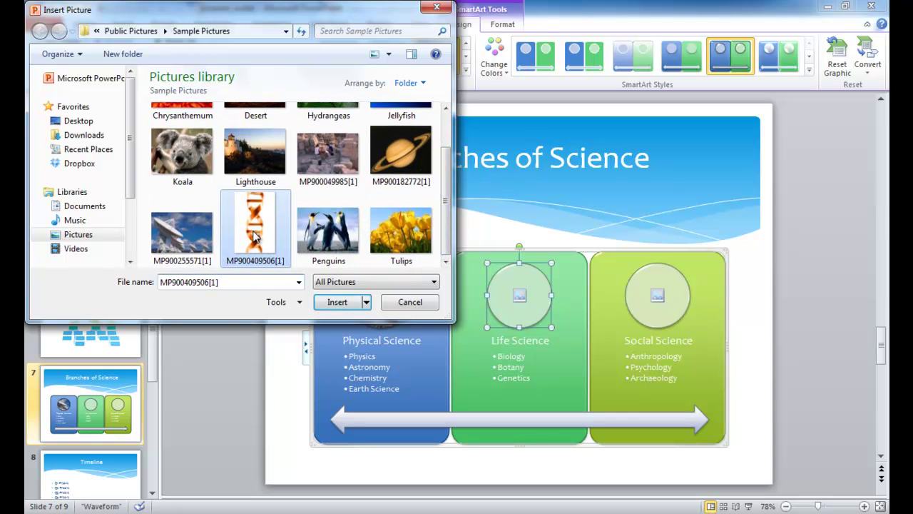
click(356, 302)
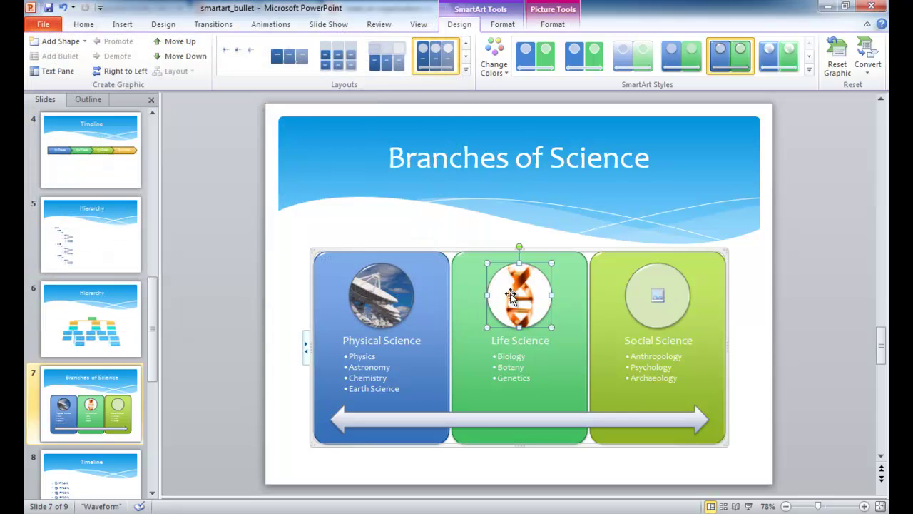
Insert the picture MP900049985[1] from Sample Pictures into the Social Science circle and deselect the graphic.
click(662, 296)
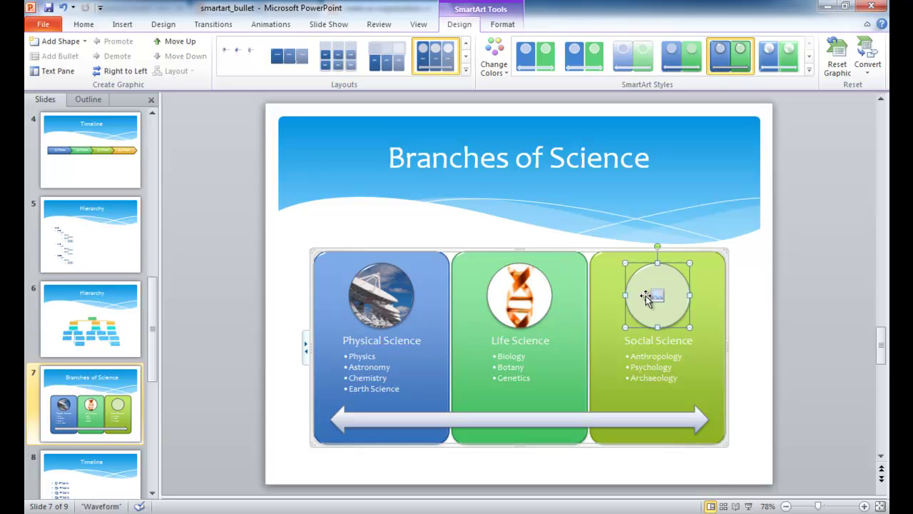
right_click(658, 300)
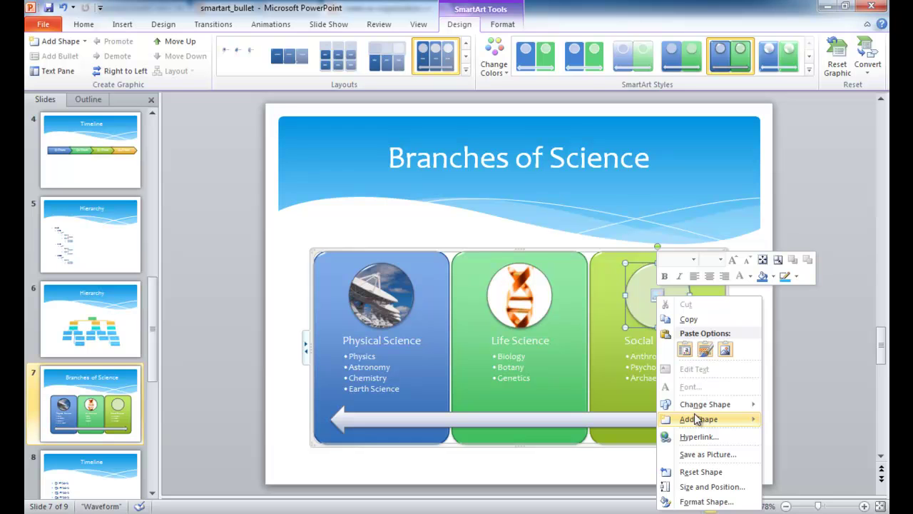
click(803, 306)
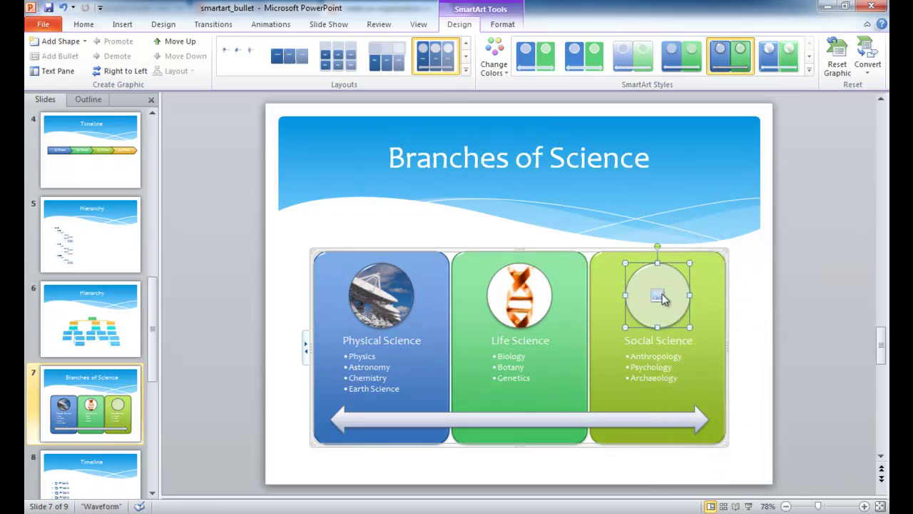
click(662, 296)
scroll(350, 214, down, 2)
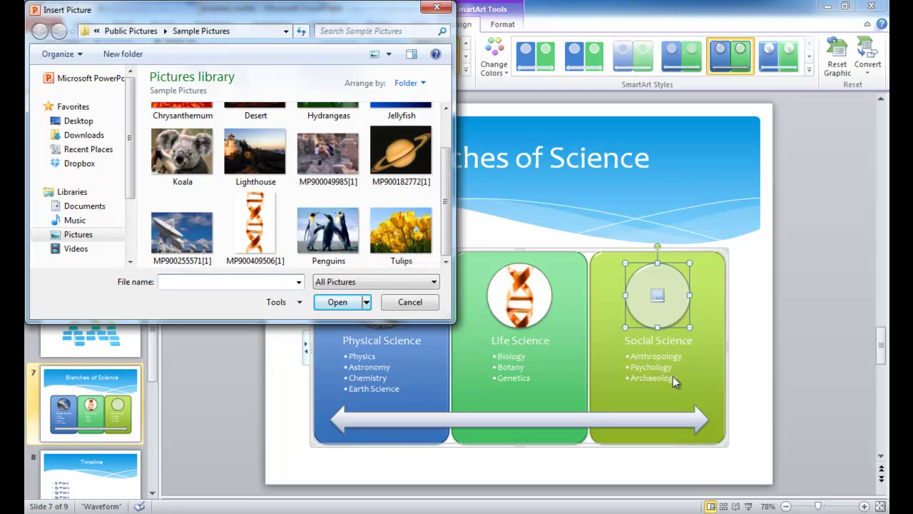
click(331, 158)
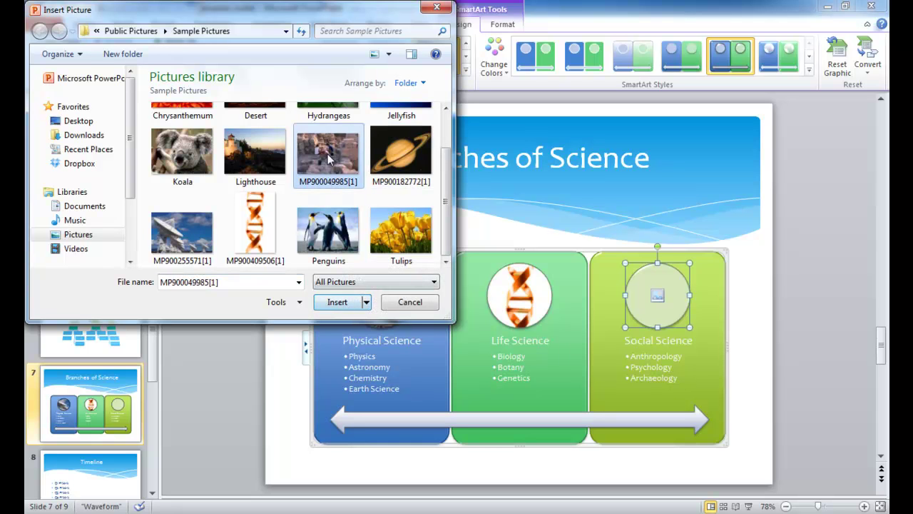
click(341, 302)
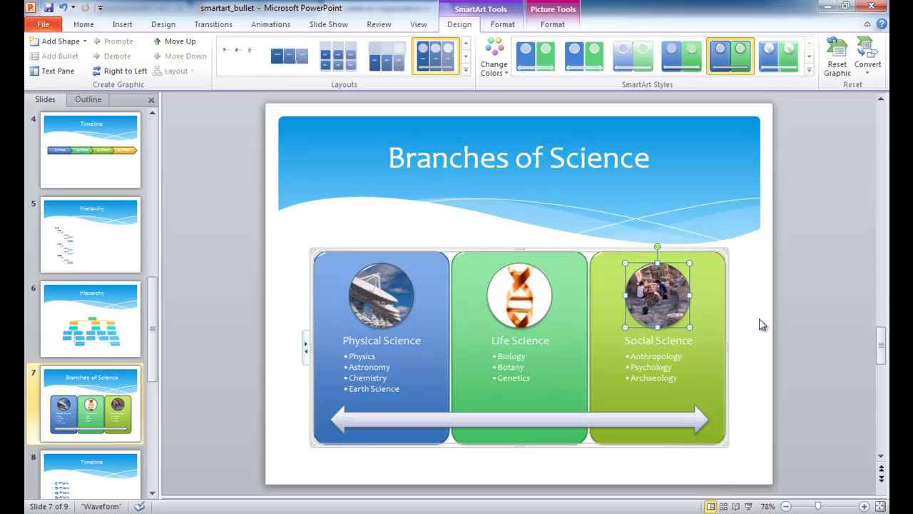
click(795, 317)
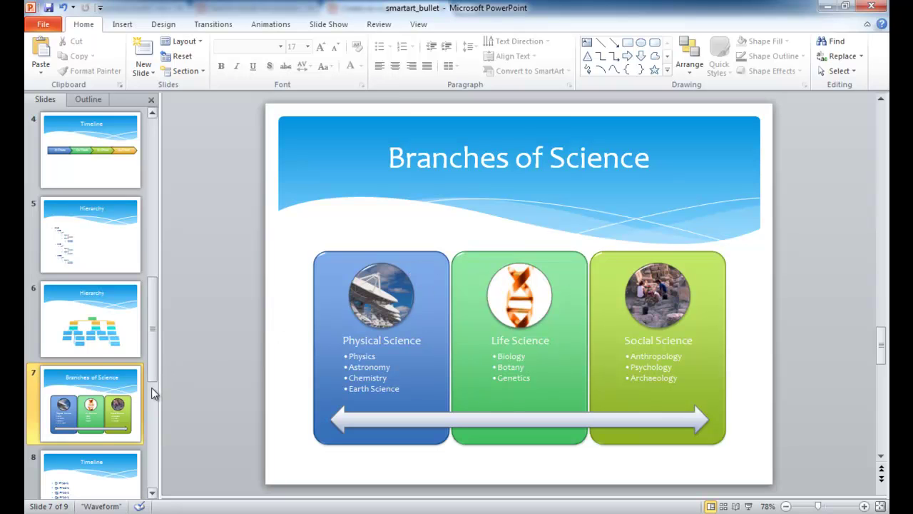
Convert the Timeline bullet list on slide 8 into a Process Arrows SmartArt graphic.
scroll(143, 353, down, 2)
click(102, 322)
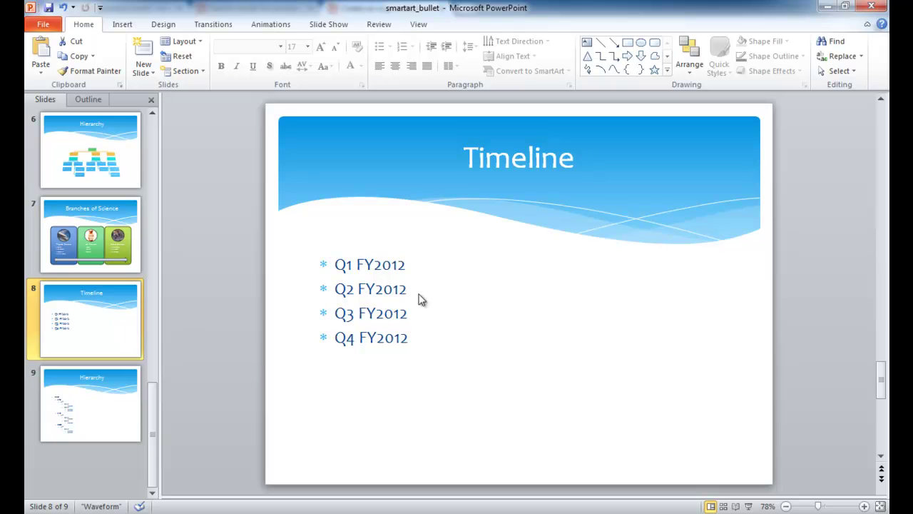
click(354, 265)
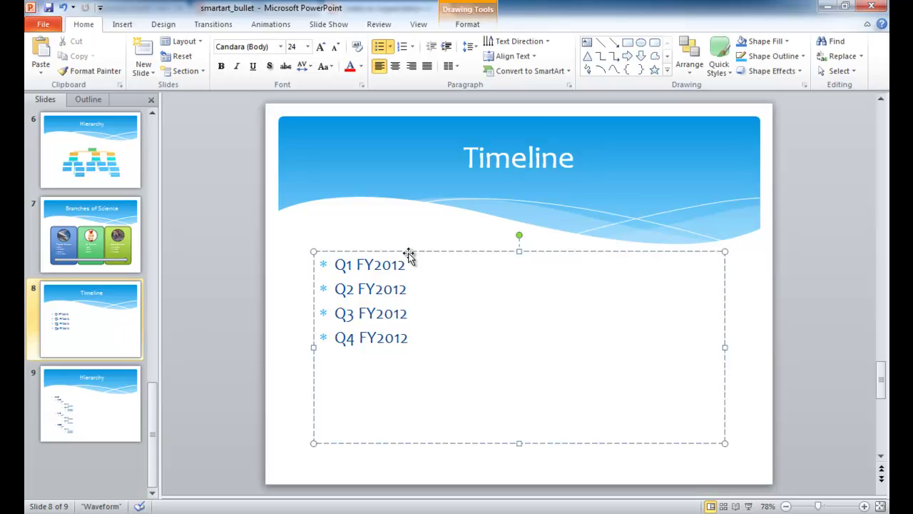
click(520, 72)
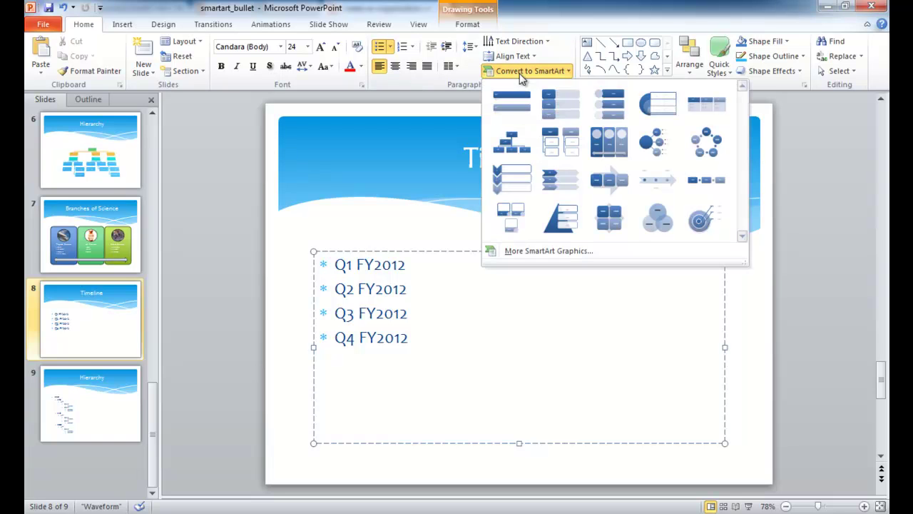
click(529, 251)
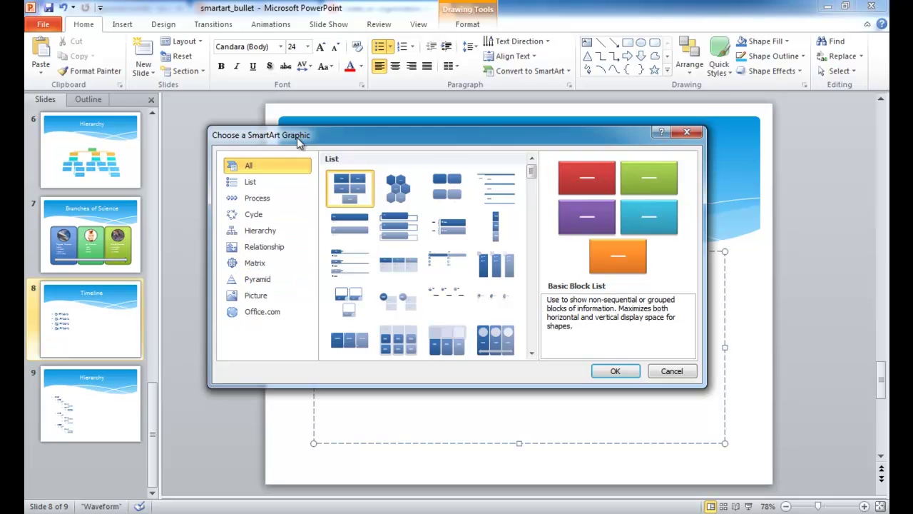
drag(299, 136, 171, 27)
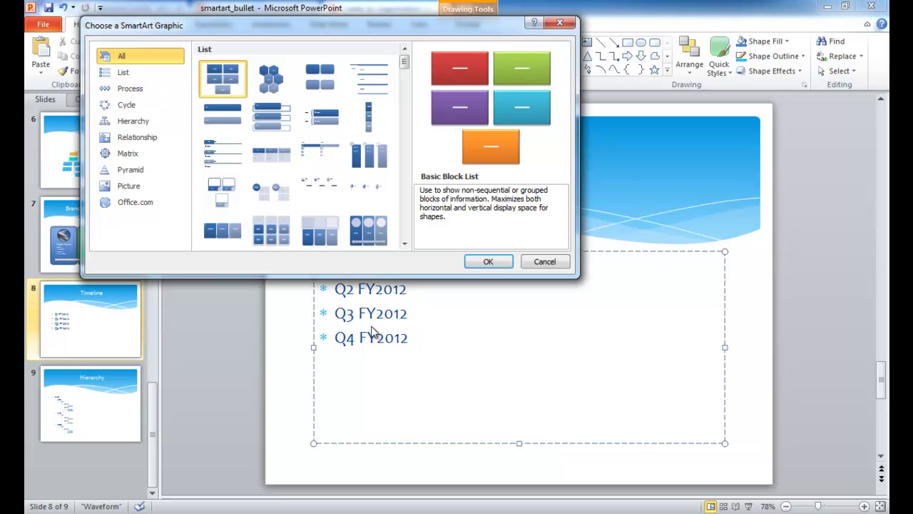
click(128, 89)
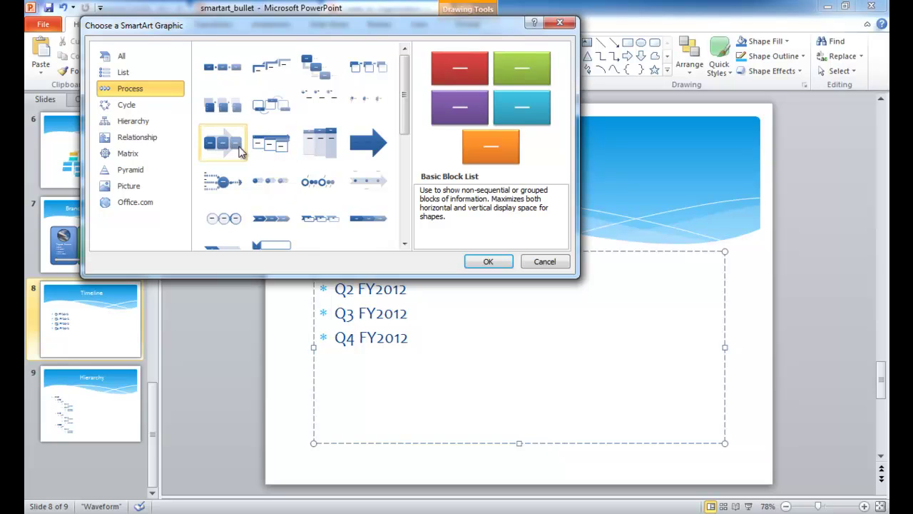
click(275, 190)
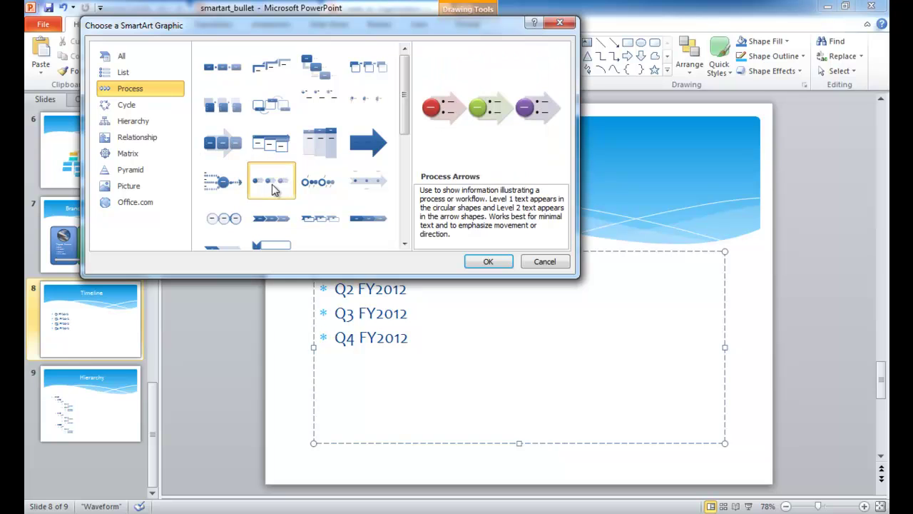
click(481, 262)
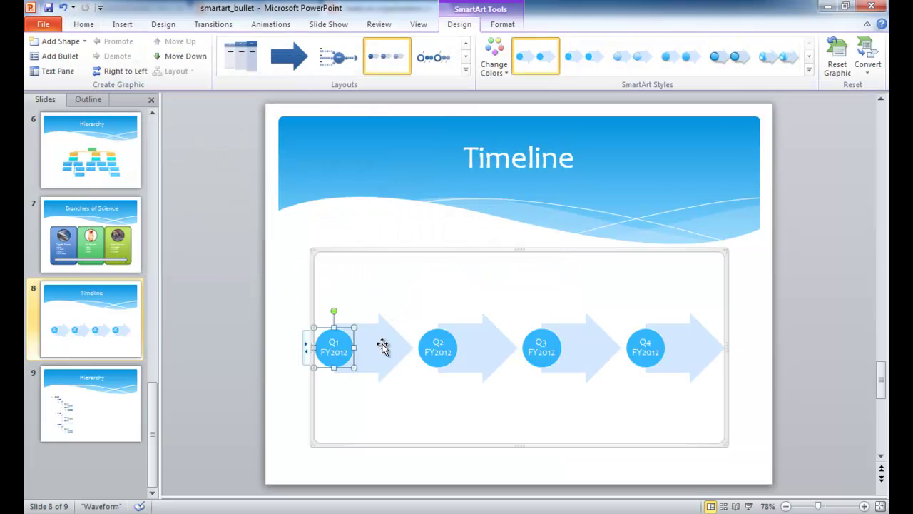
Change the Timeline graphic's layout to the process layout with chevrons and overlapping text boxes, after trying the circle timeline layout.
click(449, 61)
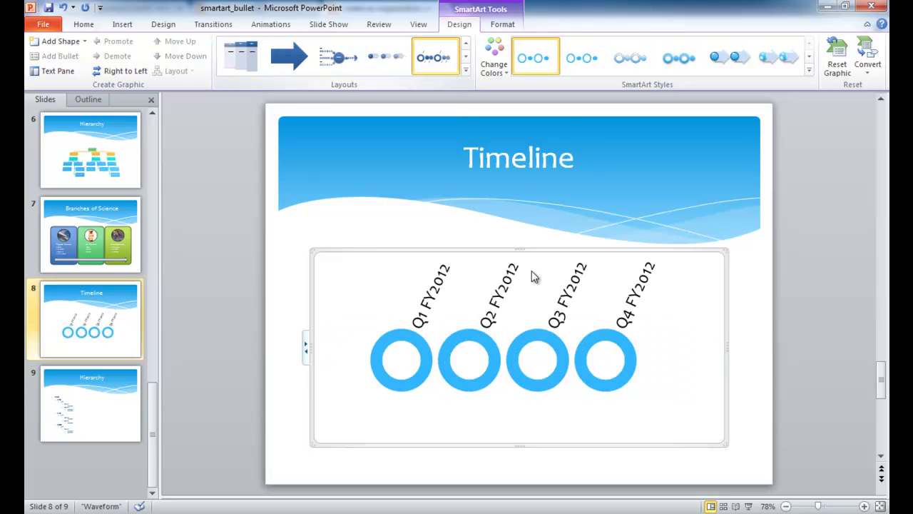
click(466, 70)
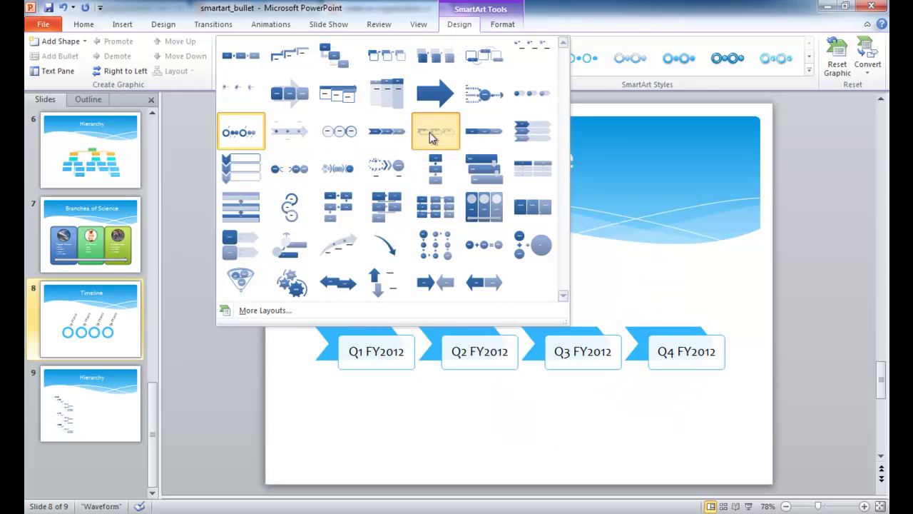
click(430, 132)
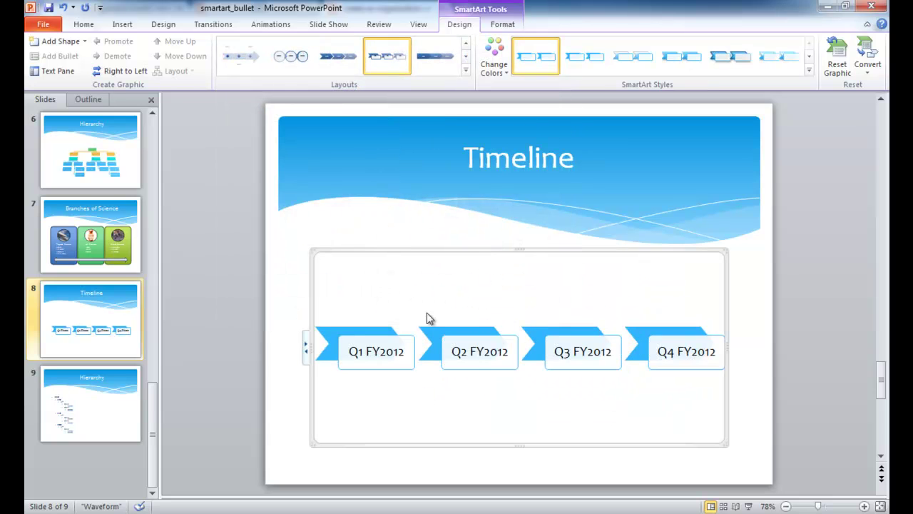
Apply the first Colorful color variation and the beveled, receding 3-D style to the Timeline graphic, and deselect it.
click(494, 65)
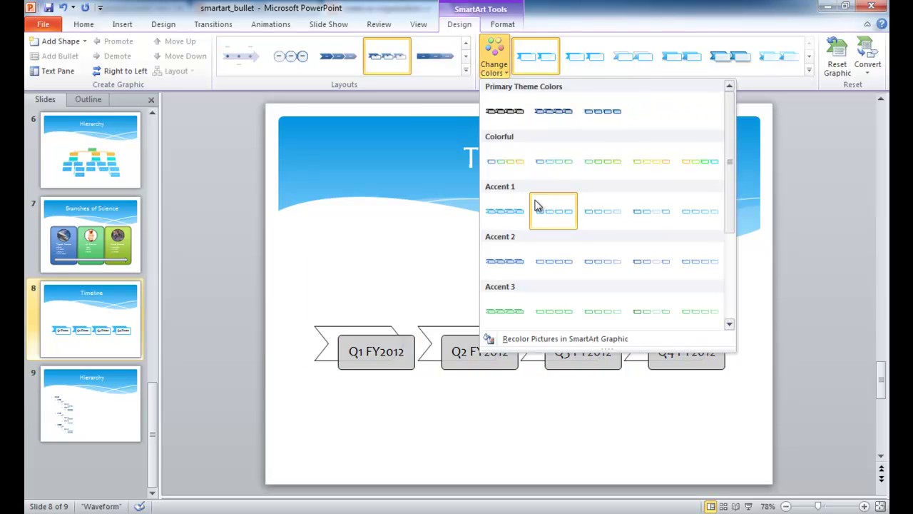
click(509, 166)
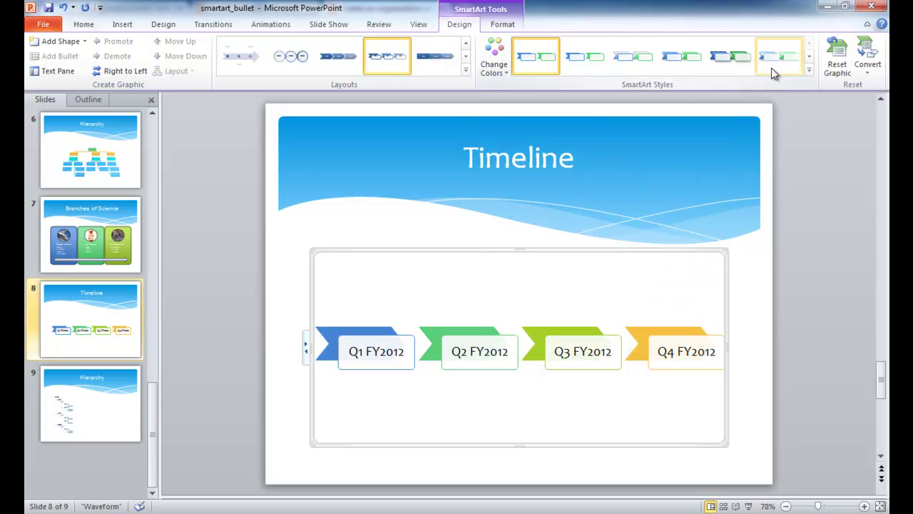
click(729, 68)
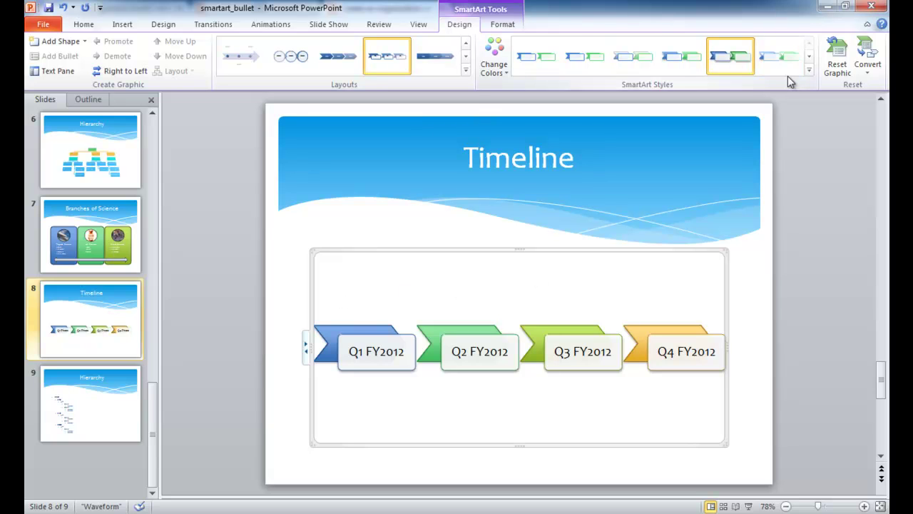
click(808, 71)
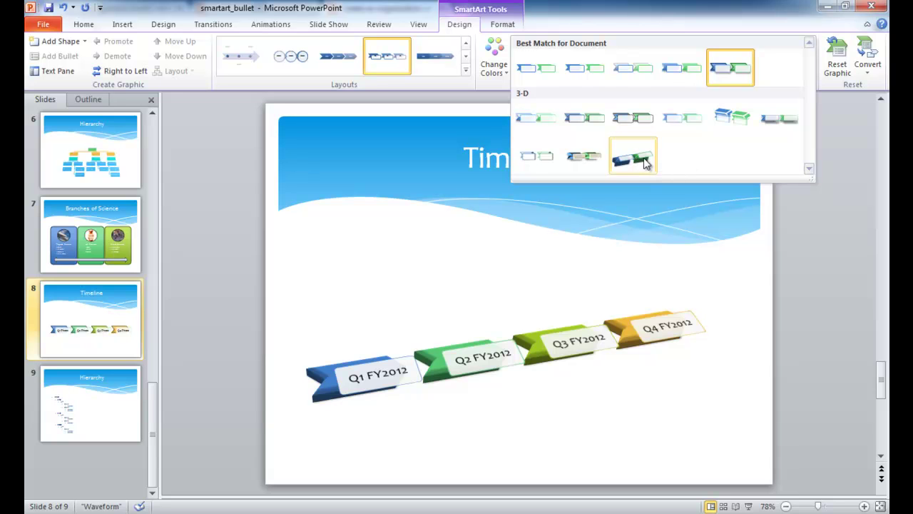
click(590, 165)
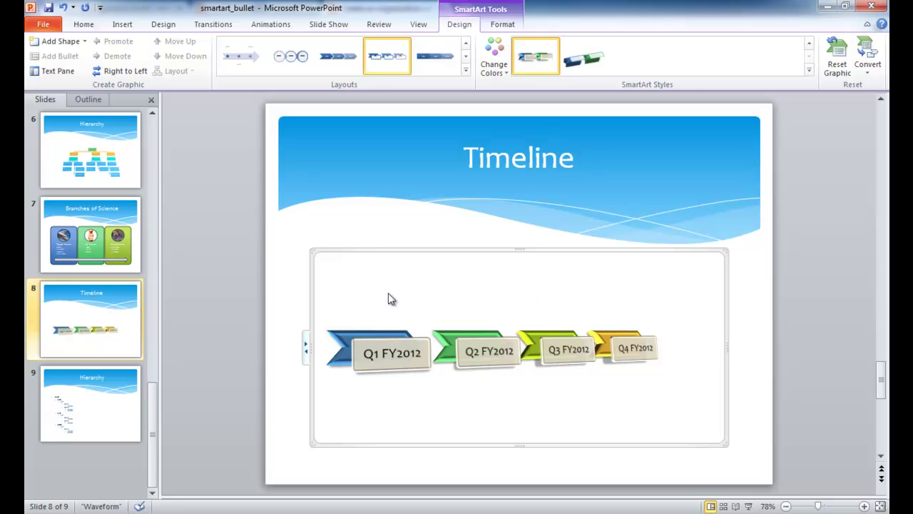
click(280, 291)
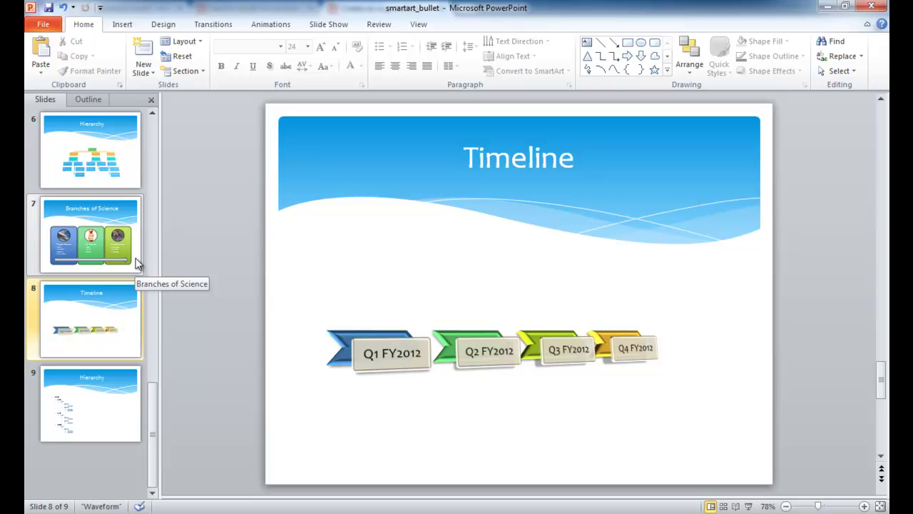
Add a third Director with a Manager beneath it to the CIO's VP in the Hierarchy bullet list on slide 9.
click(129, 322)
click(129, 410)
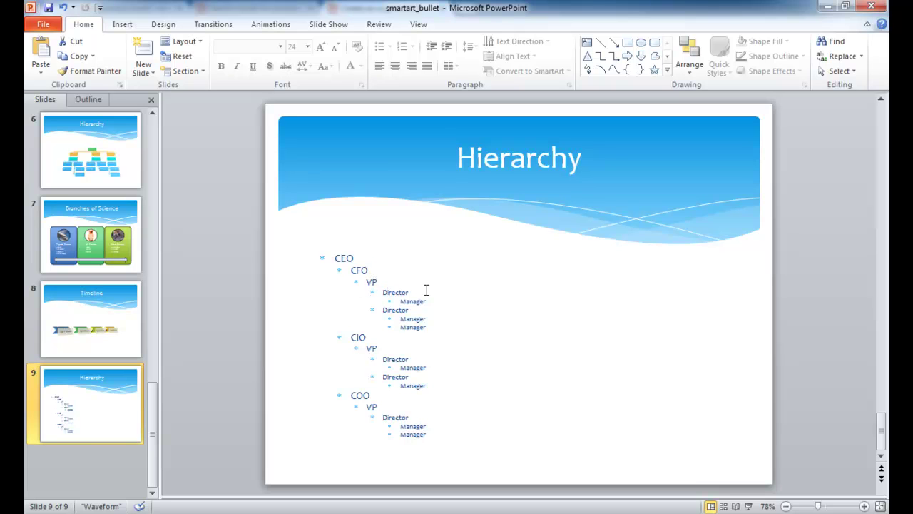
click(398, 318)
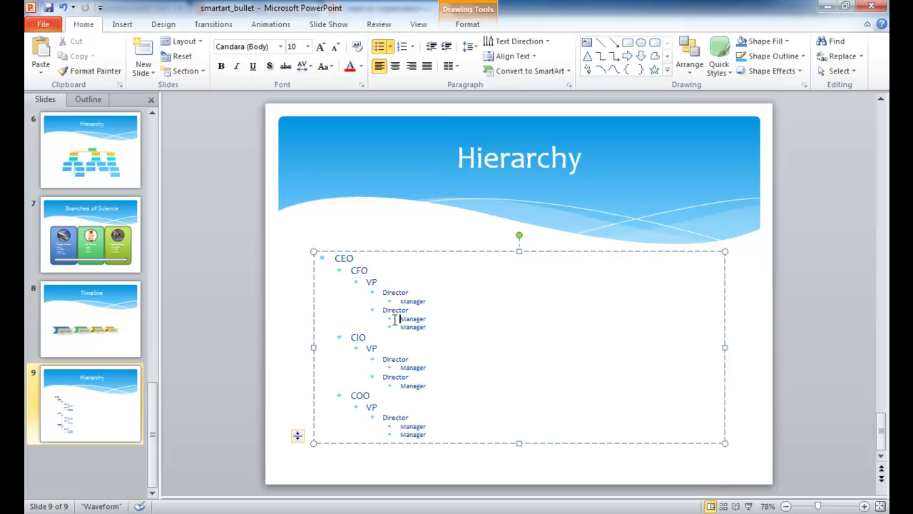
click(431, 388)
key(Return)
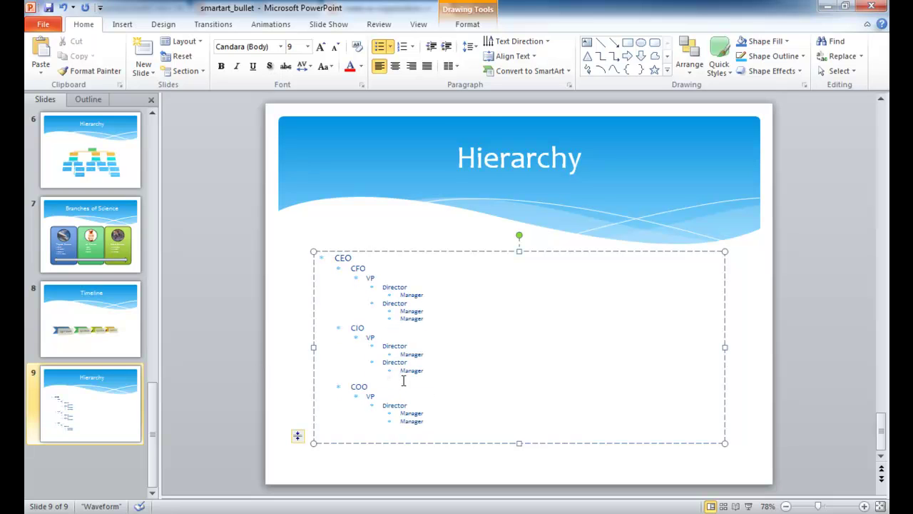
click(432, 47)
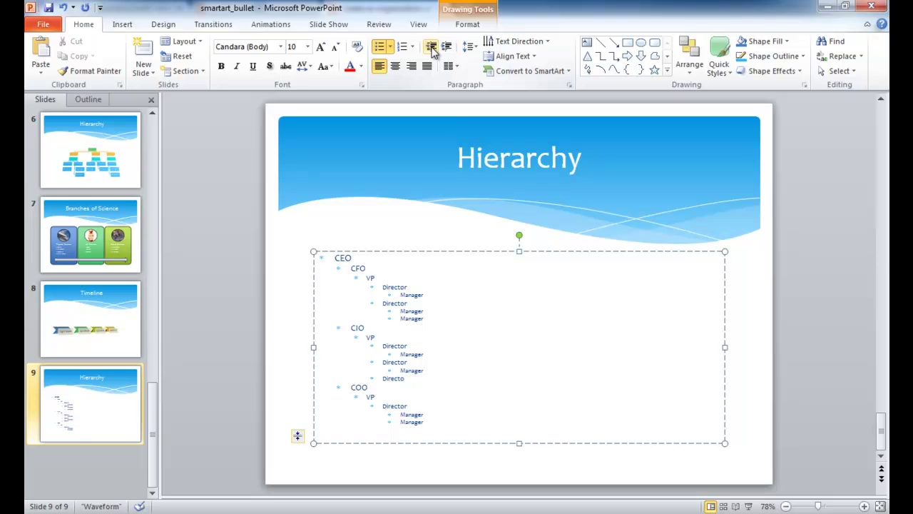
key(Return)
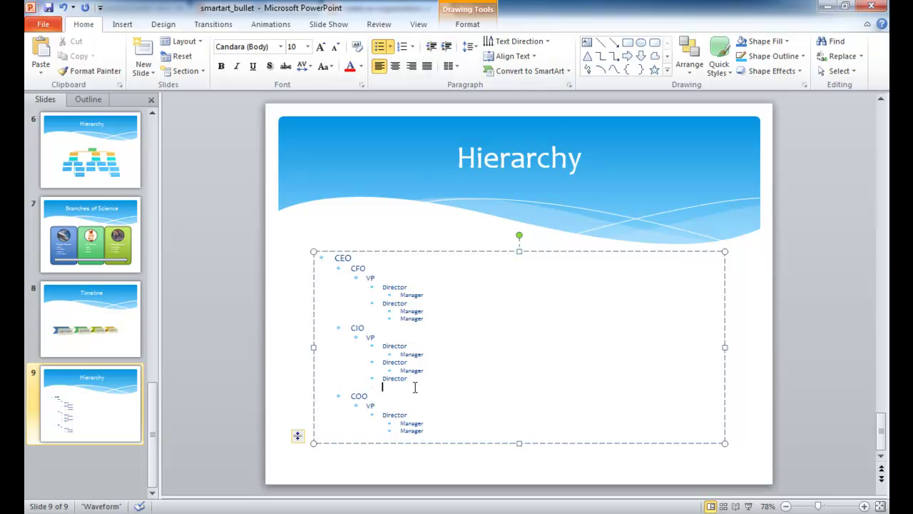
key(Tab)
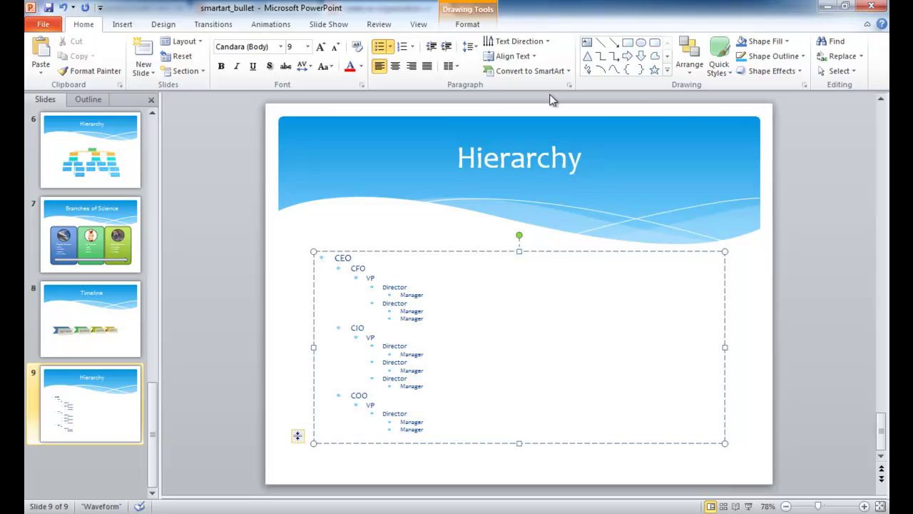
Convert the Hierarchy bullet list into a Picture Organization Chart SmartArt graphic and switch its layout to Organization Chart.
click(537, 71)
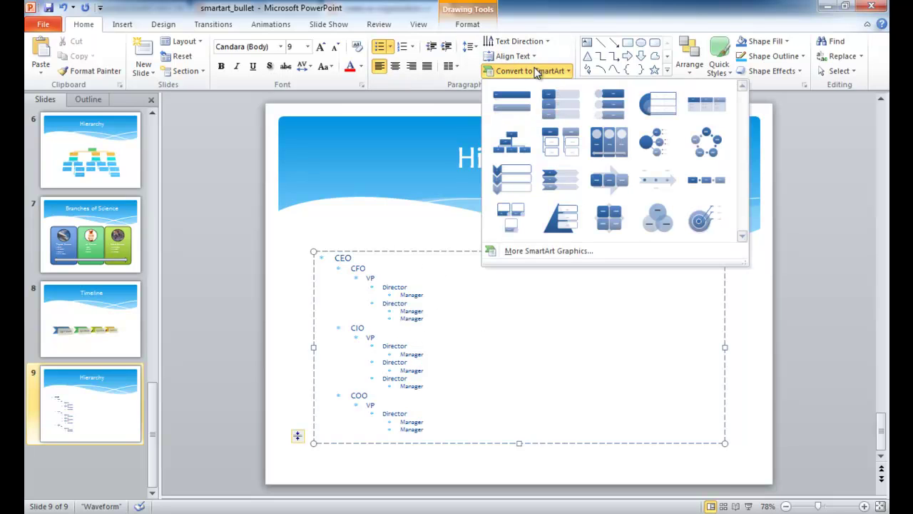
click(563, 251)
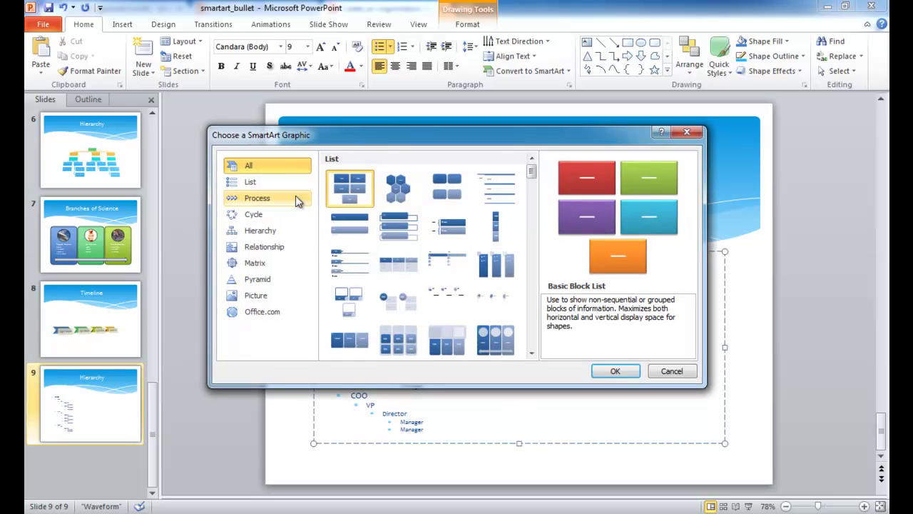
click(256, 236)
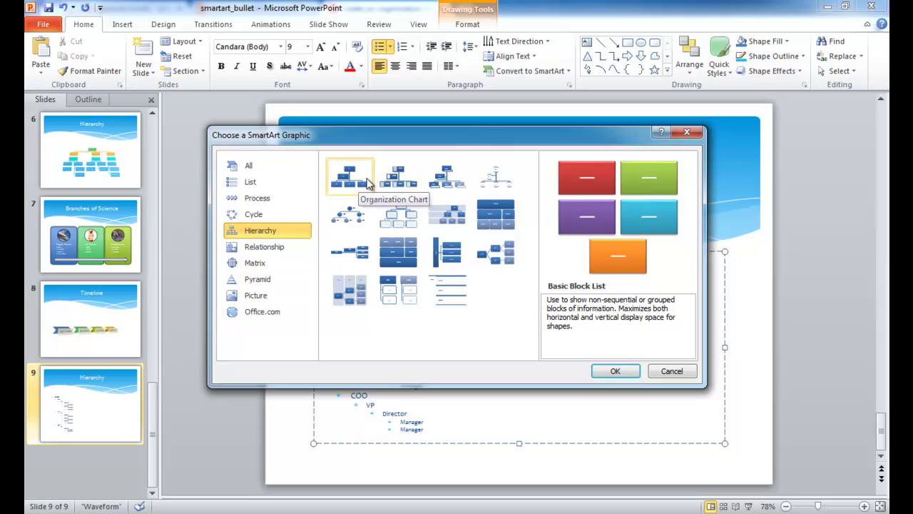
click(398, 183)
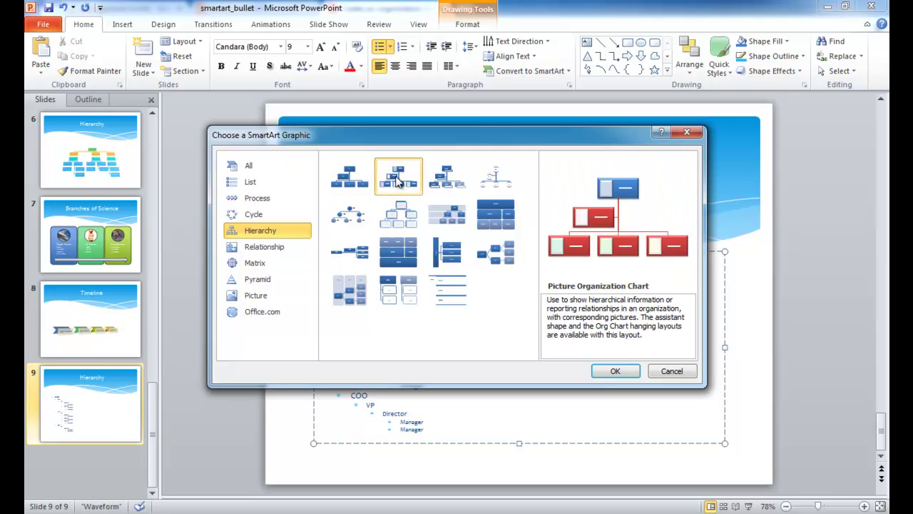
click(617, 374)
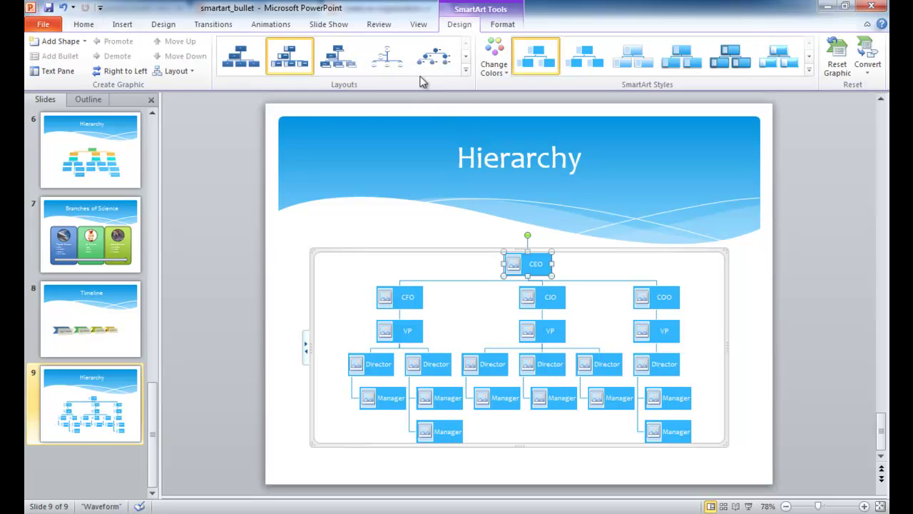
click(466, 70)
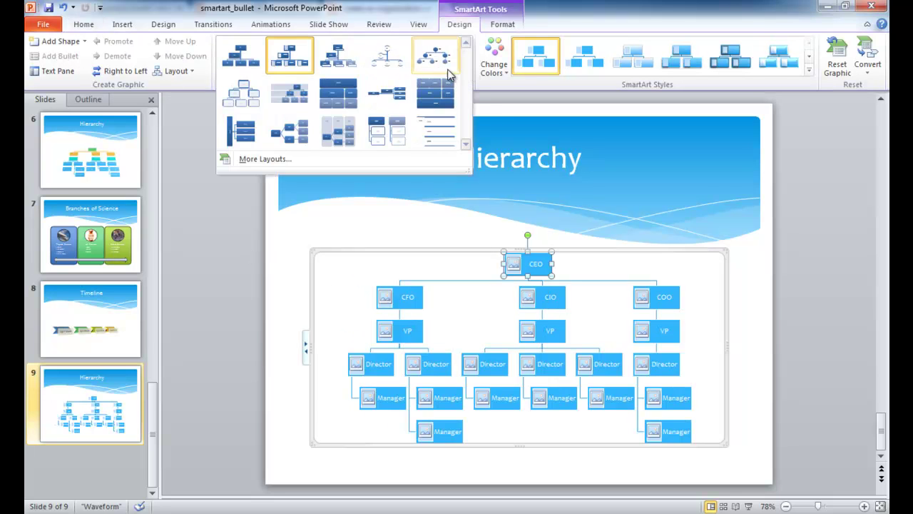
click(241, 56)
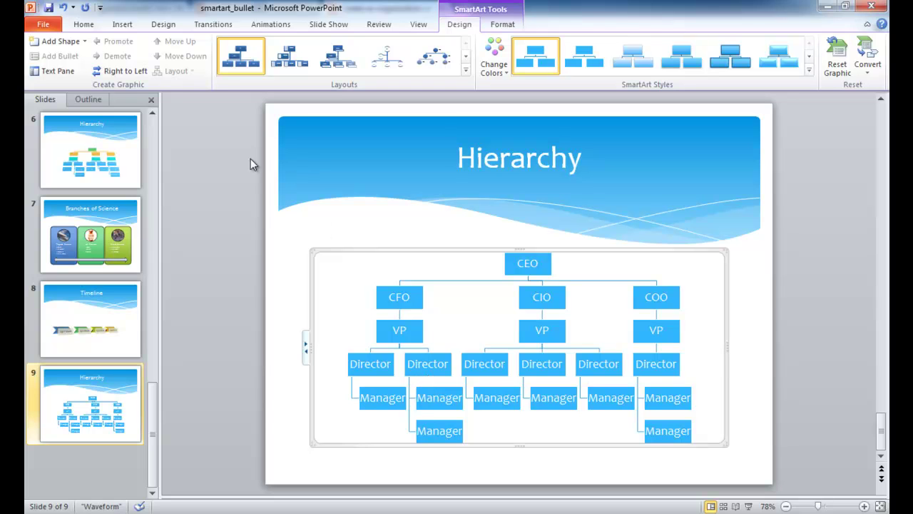
Set the branch layout of the VP box under the CFO to Both.
click(408, 337)
click(468, 311)
click(538, 263)
click(176, 72)
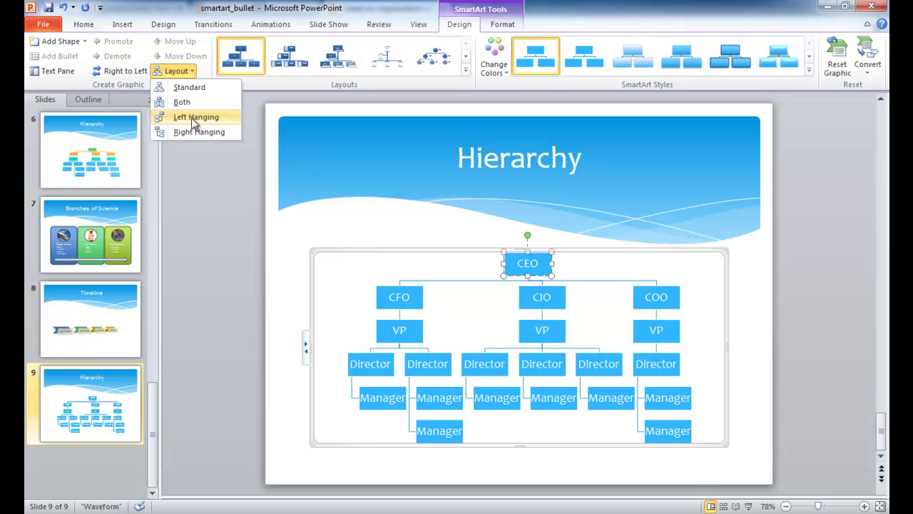
click(403, 331)
click(405, 331)
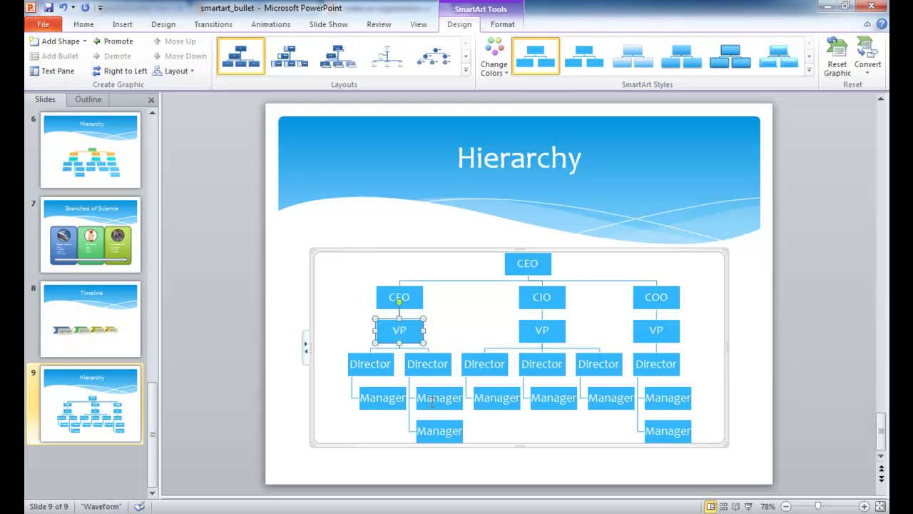
click(190, 72)
click(189, 103)
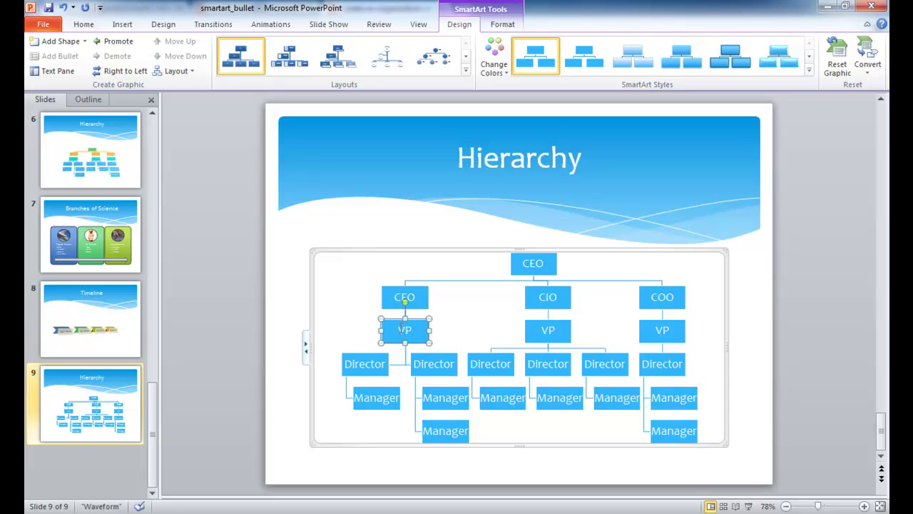
Set the branch layout of the second Director under the CFO's VP to Both.
click(434, 365)
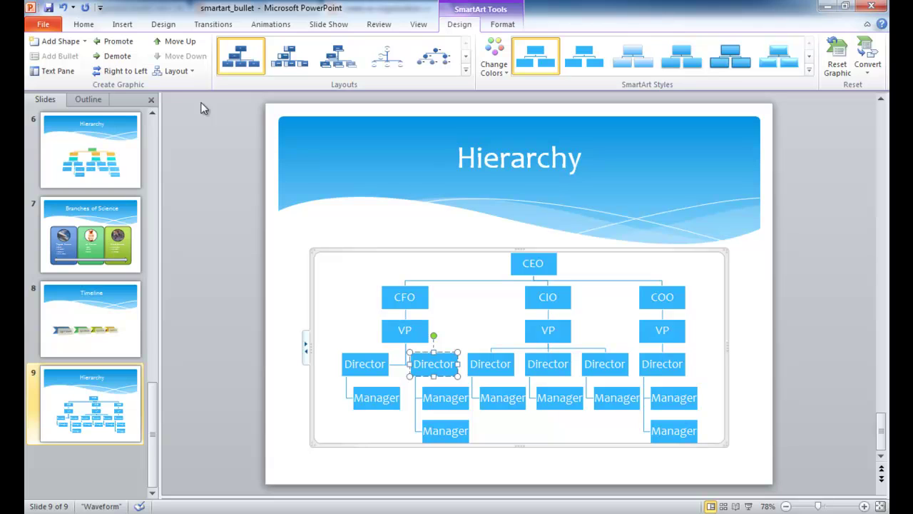
click(186, 71)
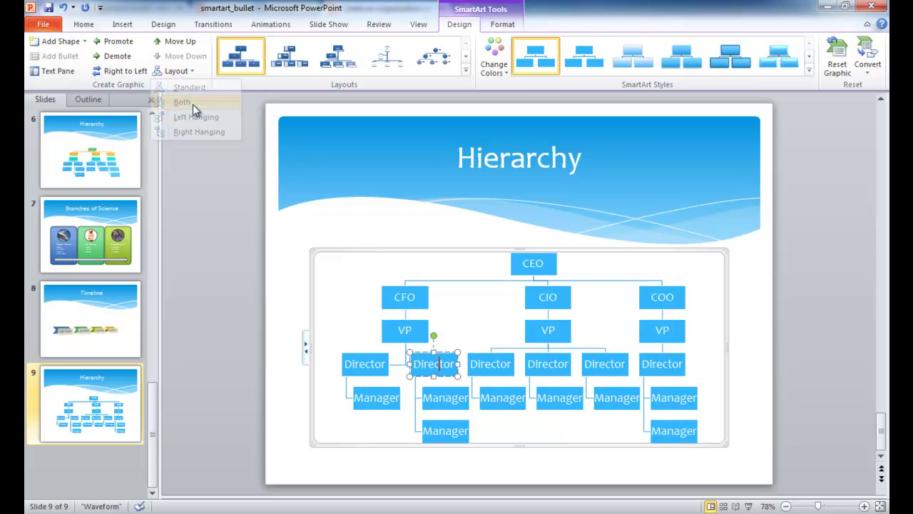
click(192, 104)
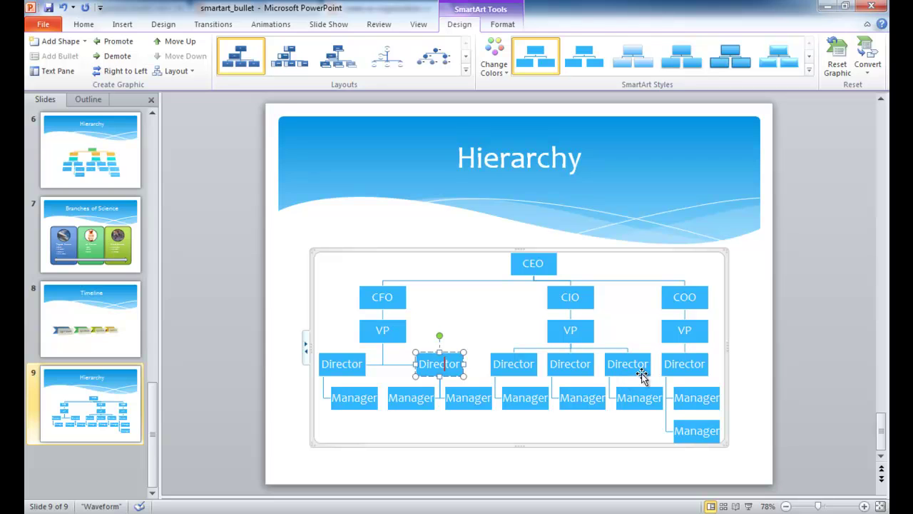
Set the branch layout of the Director under the COO's VP to Both and deselect the organization chart.
click(679, 365)
click(188, 71)
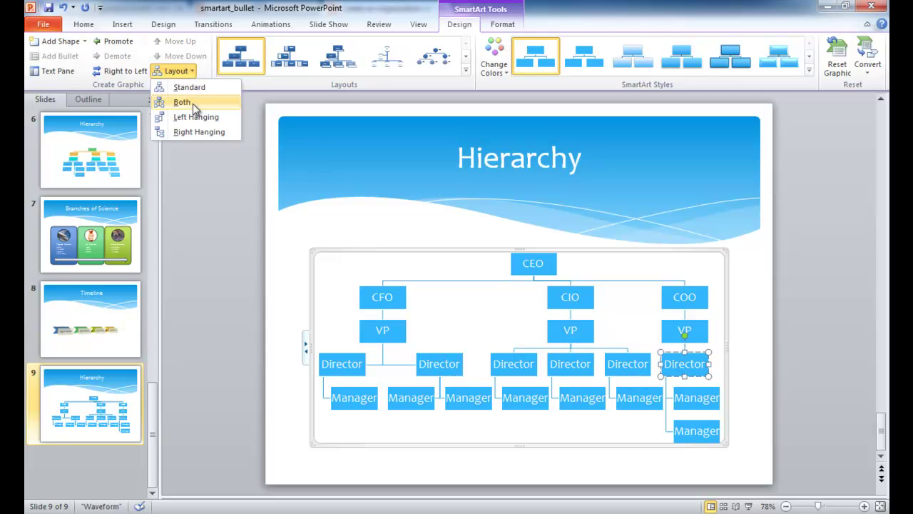
click(186, 102)
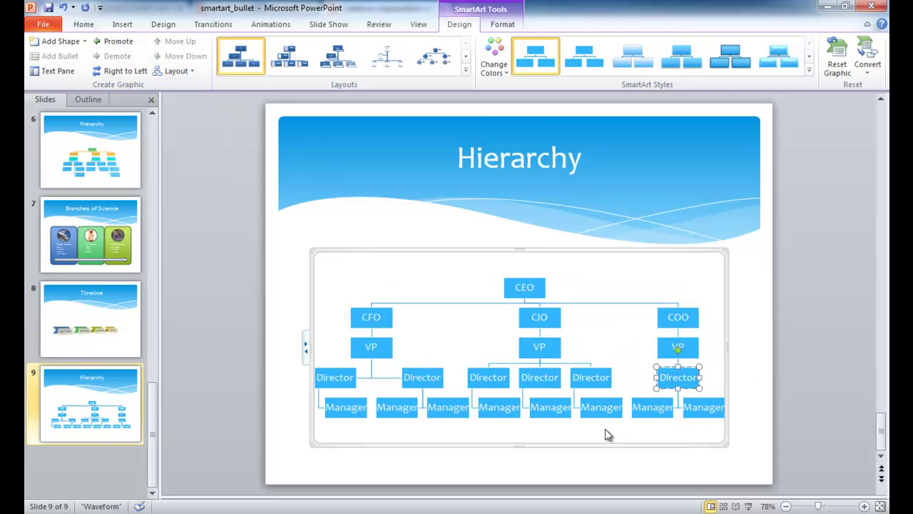
click(779, 344)
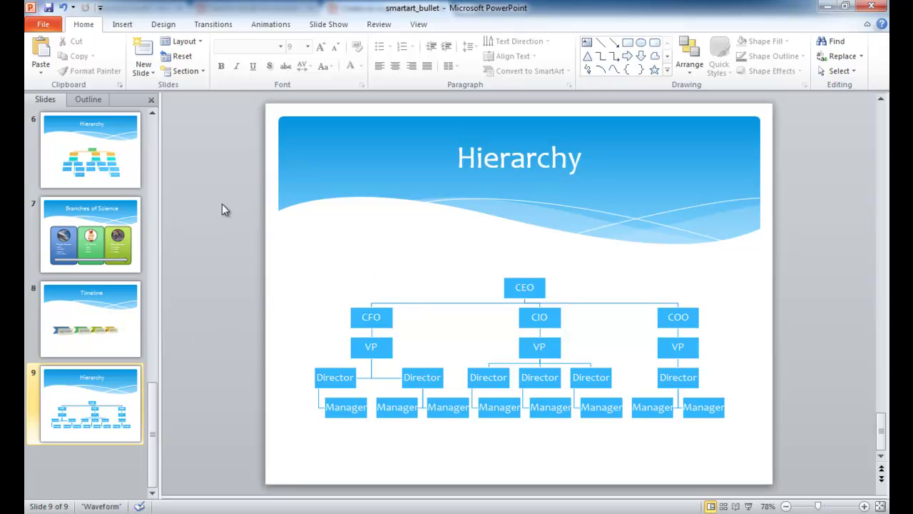
Review the Branches of Science, Timeline and Hierarchy bullet slides 1, 3 and 5, and the SmartArt version on slide 2.
scroll(154, 120, up, 5)
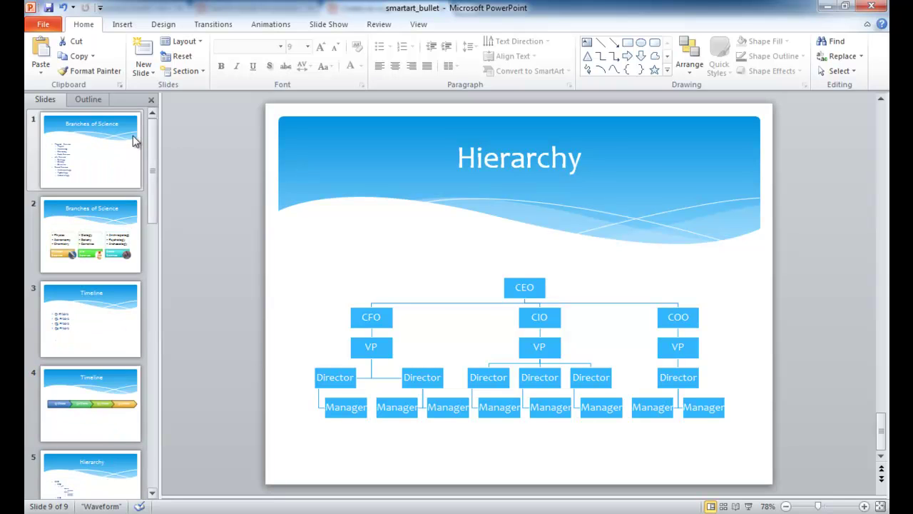
click(117, 148)
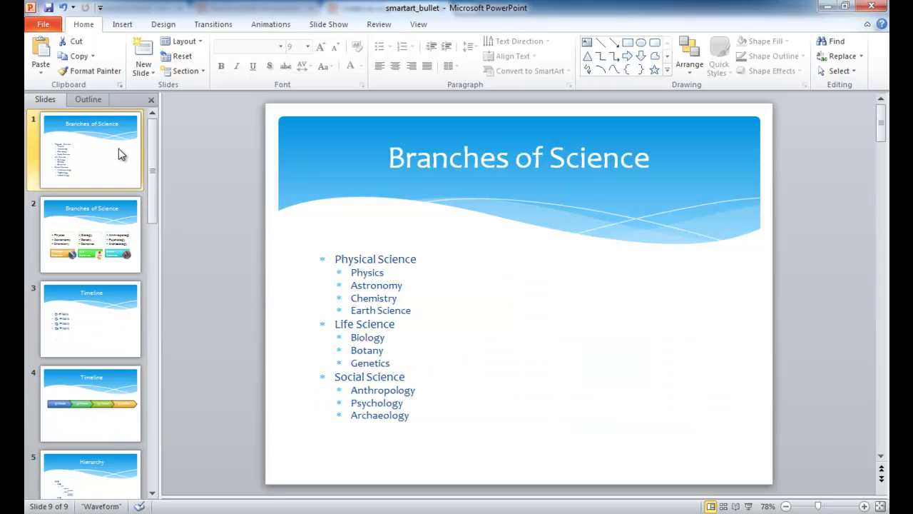
click(108, 322)
click(106, 477)
click(100, 244)
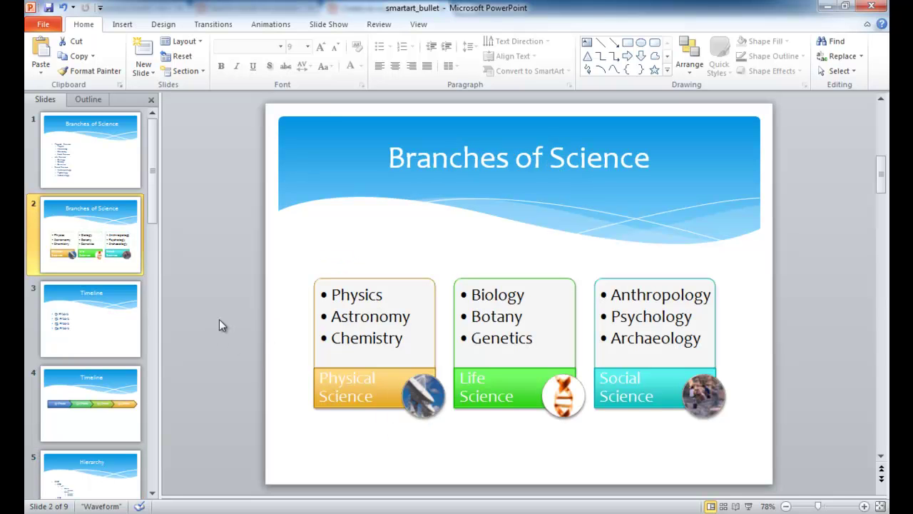